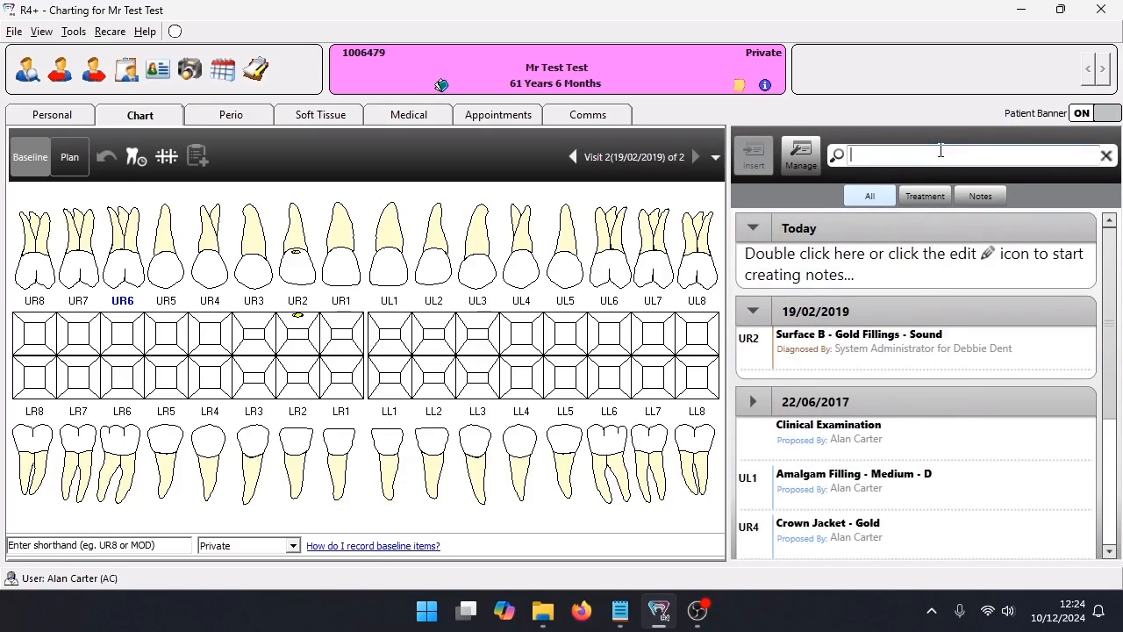
Search the patient's chart history for "exam" and return to the full notes list
click(940, 152)
text(exam)
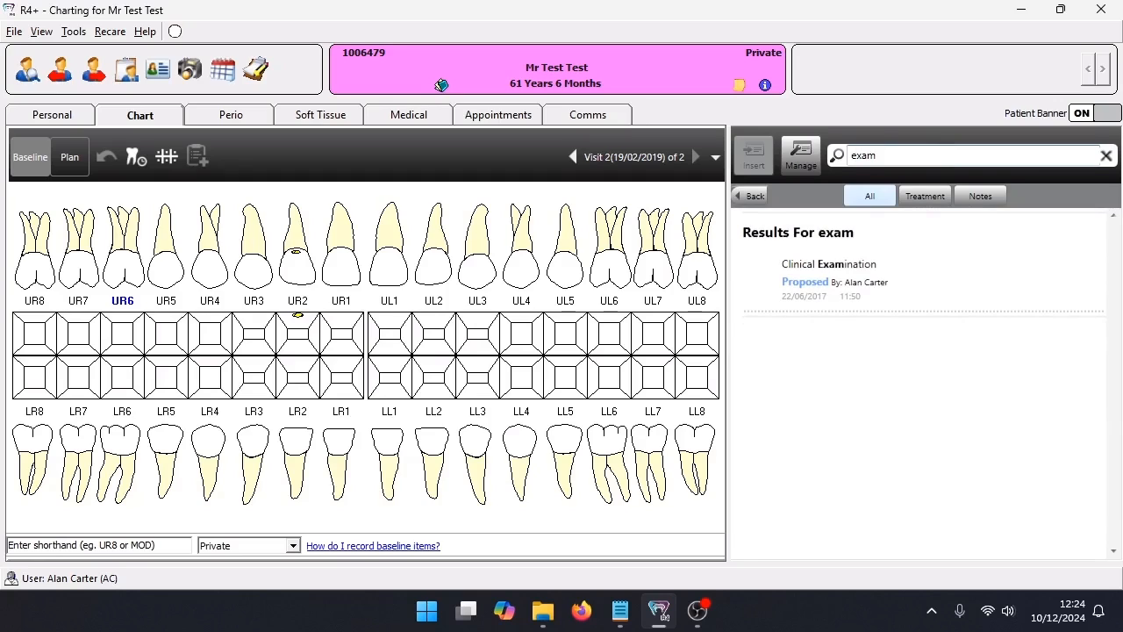
click(752, 195)
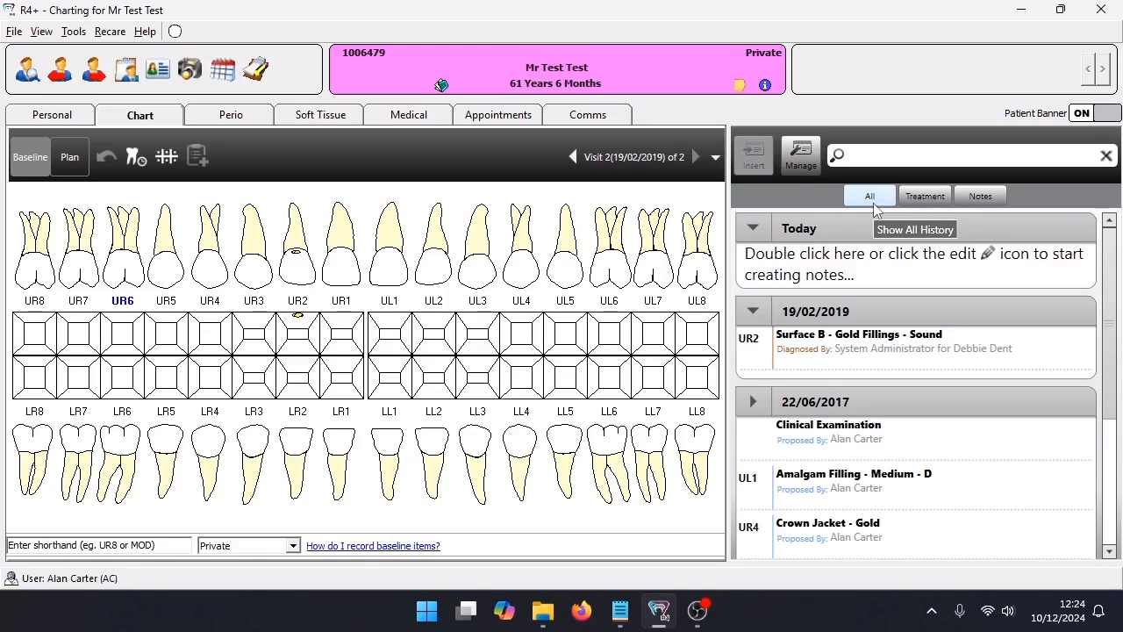
Filter the chart history to treatment only, switch it to notes only, and restore the view of all entries
click(926, 195)
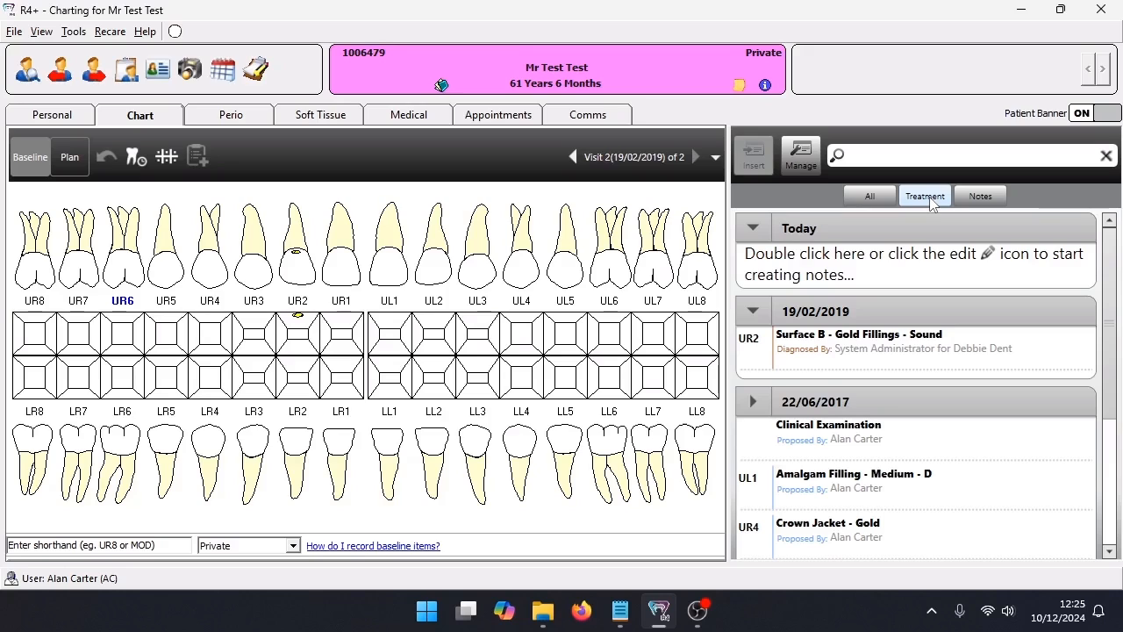
click(984, 196)
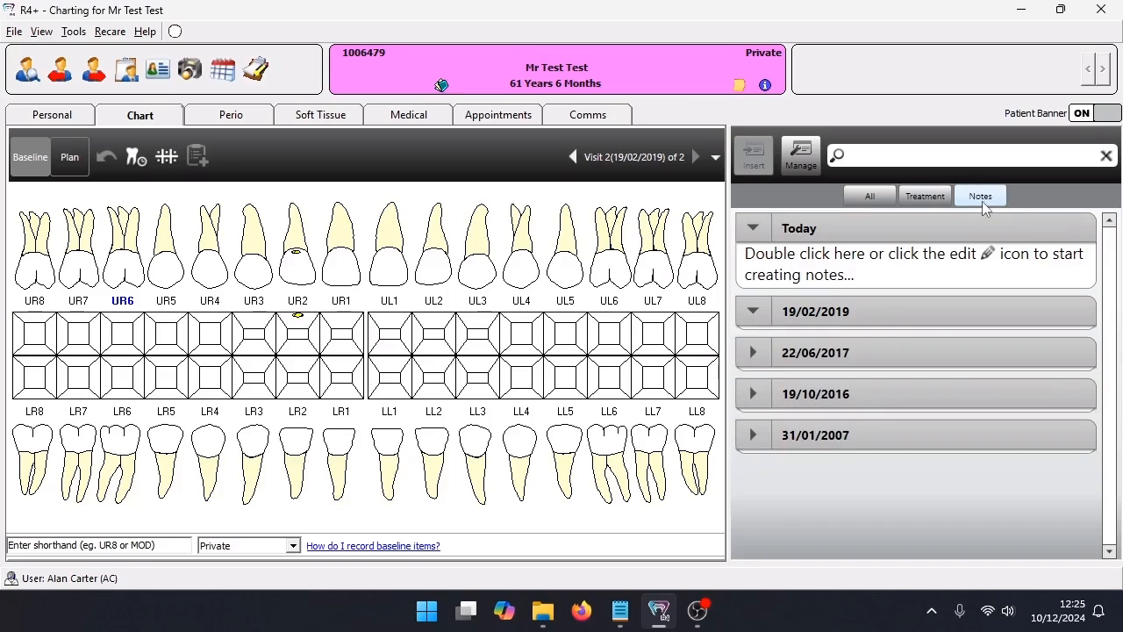
click(867, 197)
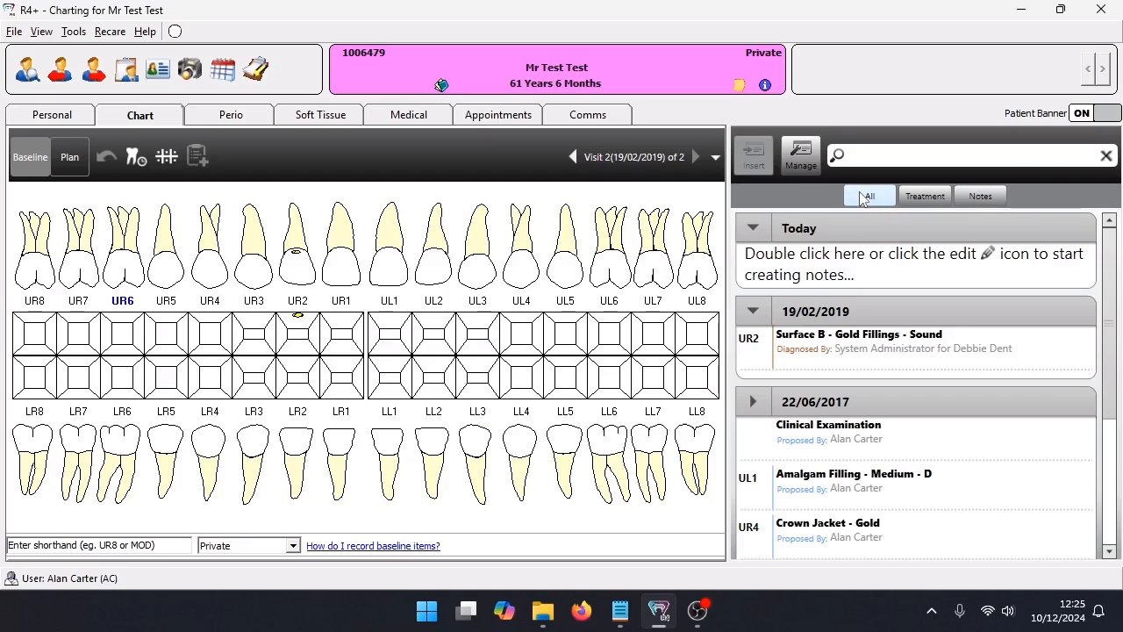
Create a clinical note under Today reading "medical history taken" and finish editing it
double_click(862, 271)
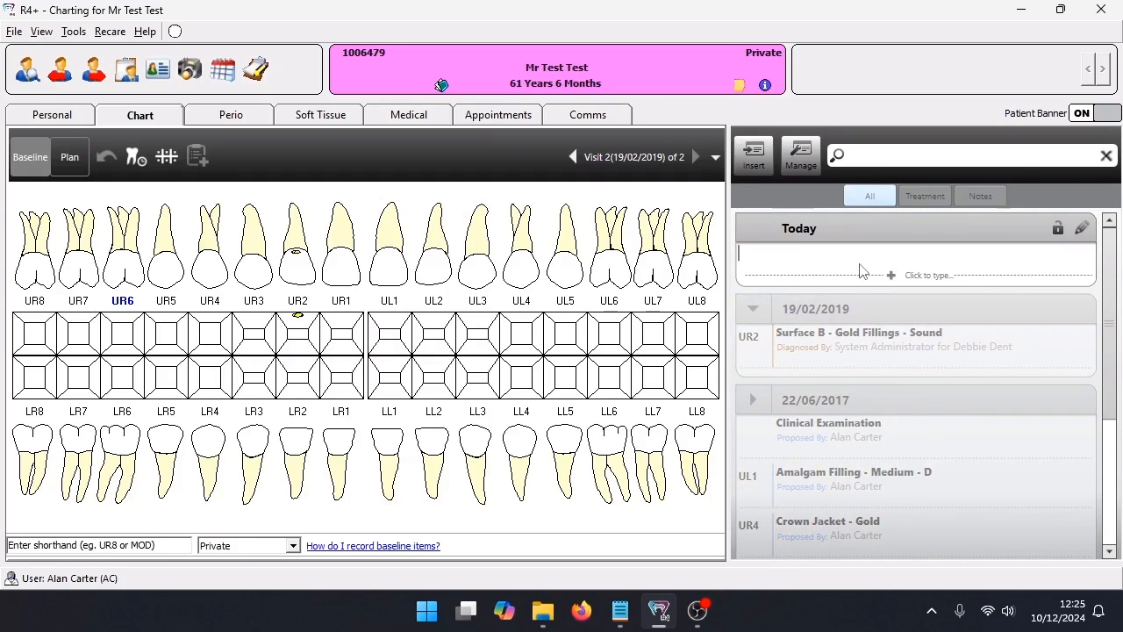
text(medical history taken)
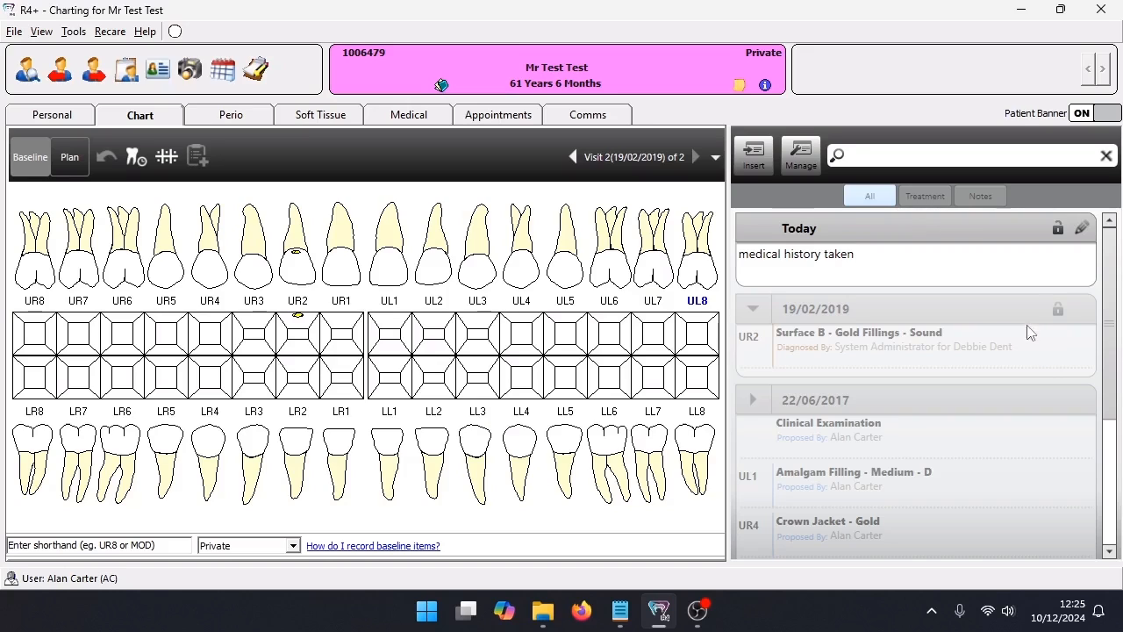
click(1087, 230)
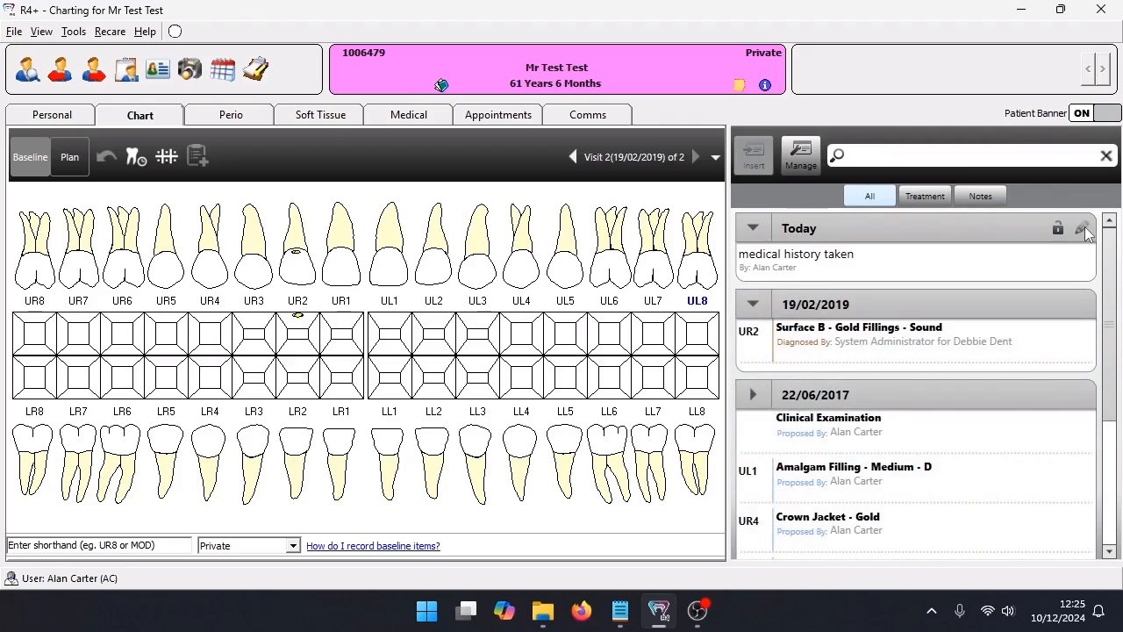
Reopen today's note for editing, lock the entry, and unlock it again
scroll(1113, 260, down, 5)
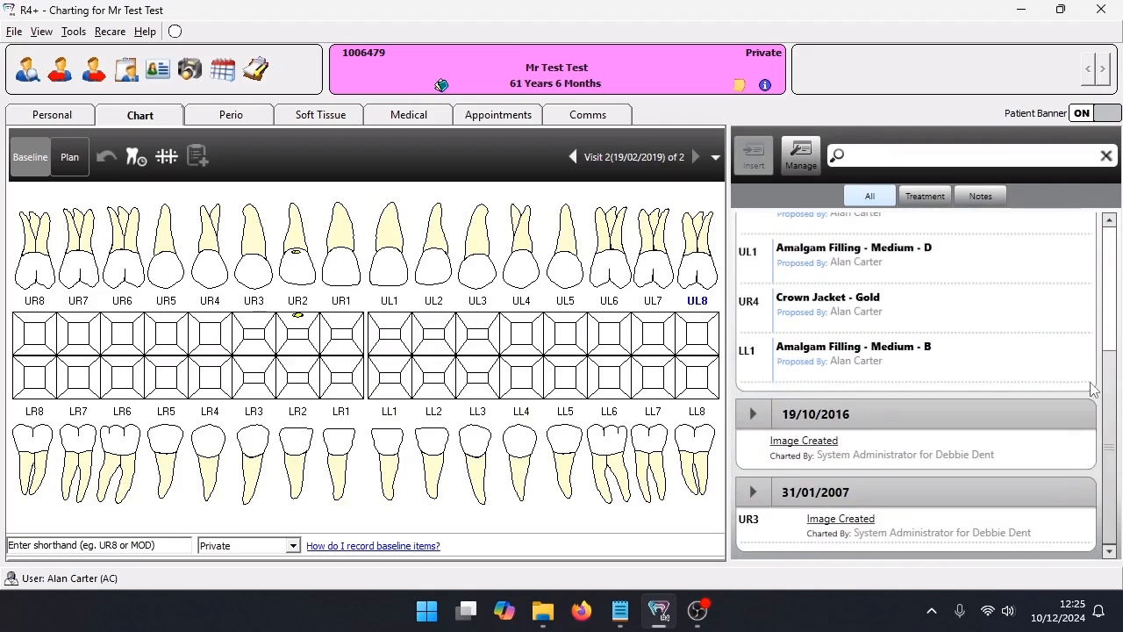
scroll(1088, 321, up, 3)
scroll(1089, 321, up, 3)
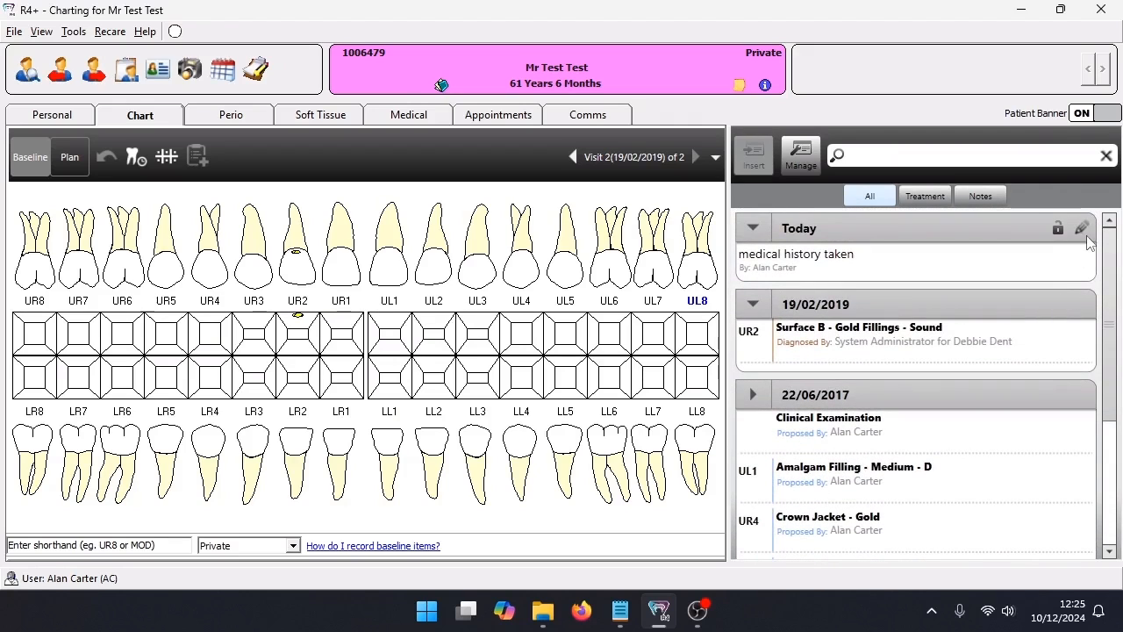
click(1083, 230)
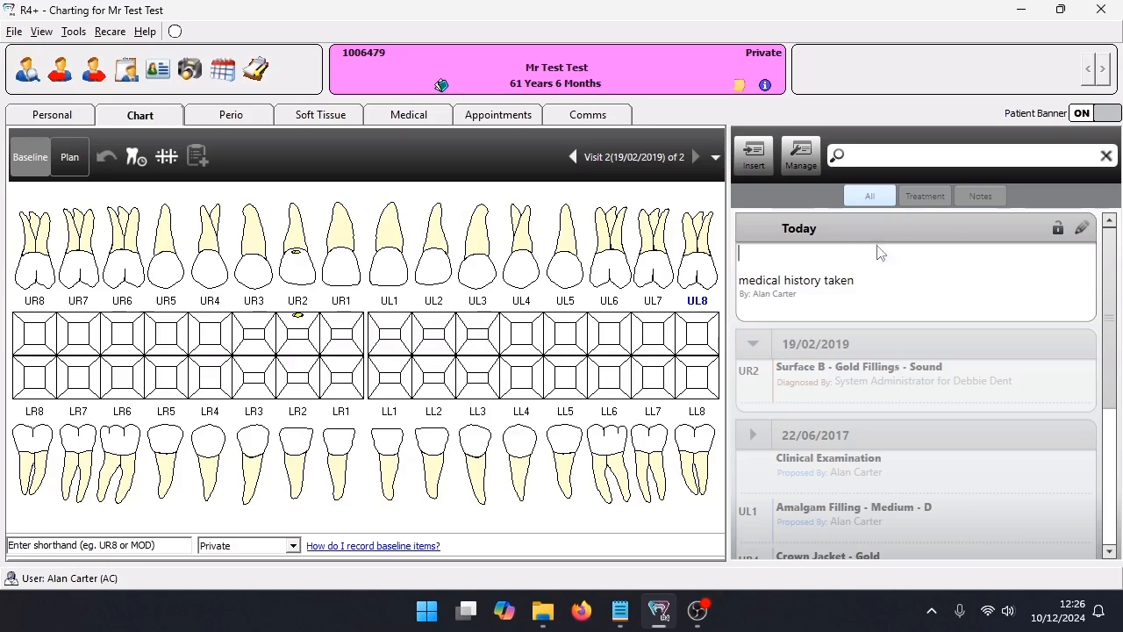
click(1059, 228)
click(1027, 242)
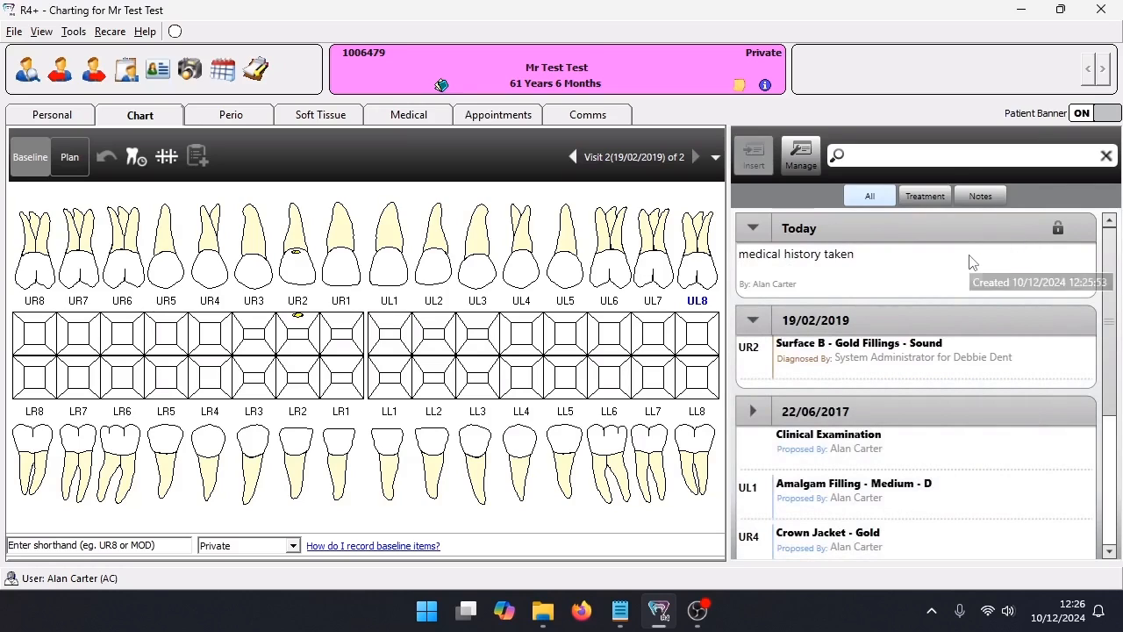
click(1059, 228)
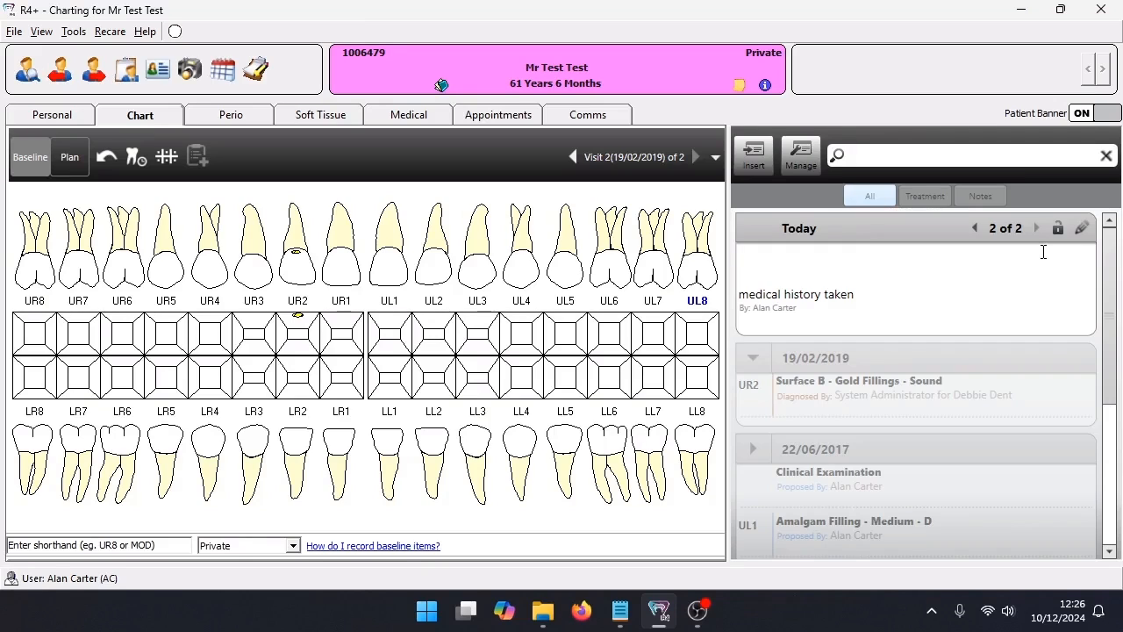
Insert the Cosmetic Evaluation template from the Clinical Exams category into today's note
click(758, 158)
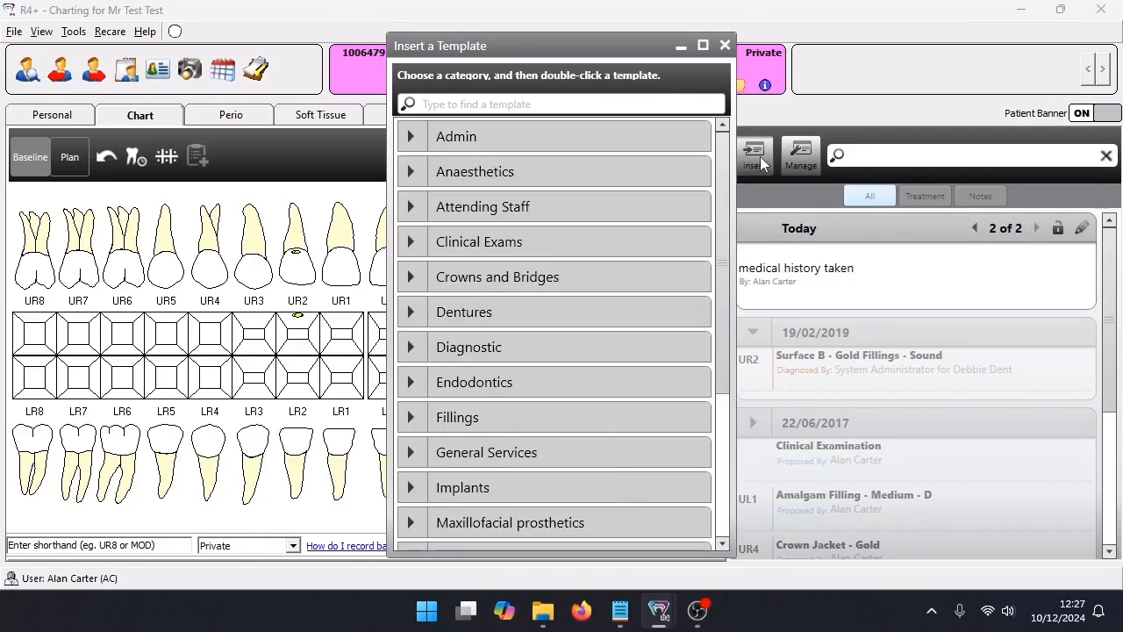
click(412, 243)
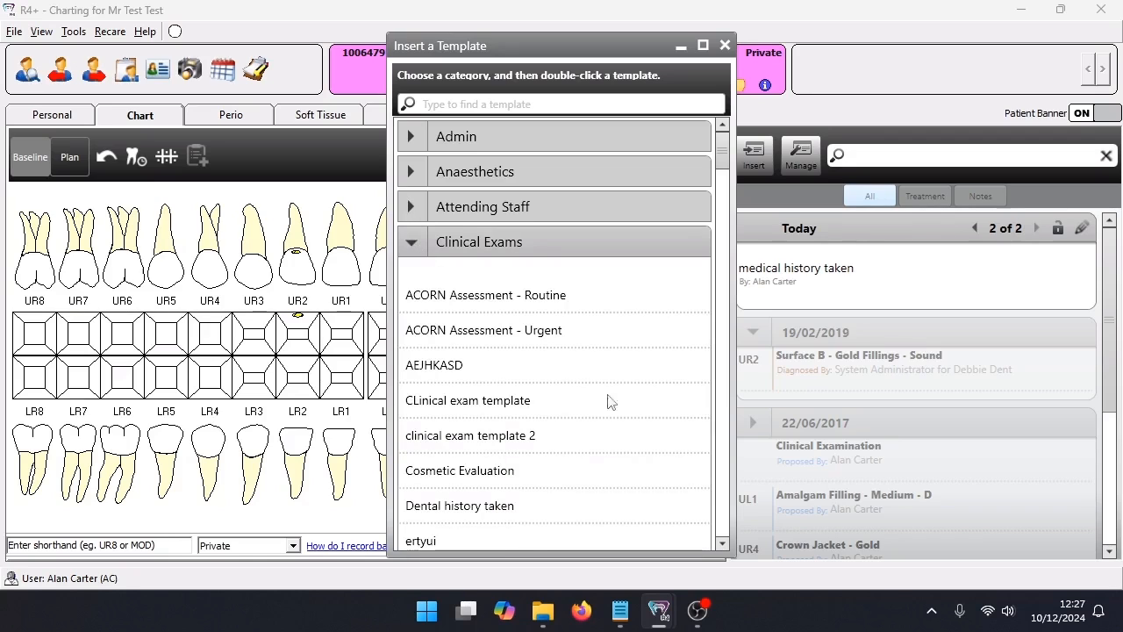
double_click(491, 474)
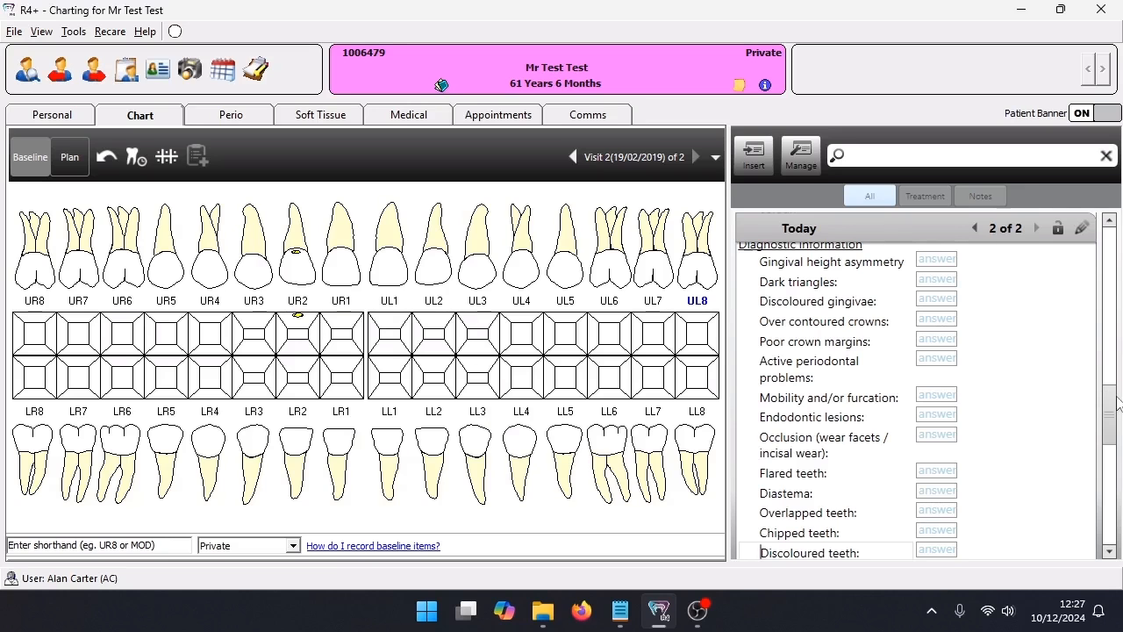
Answer "Patient would like to change" with "front teeth" under Patient Motivators in the inserted template
drag(1119, 402, 1121, 232)
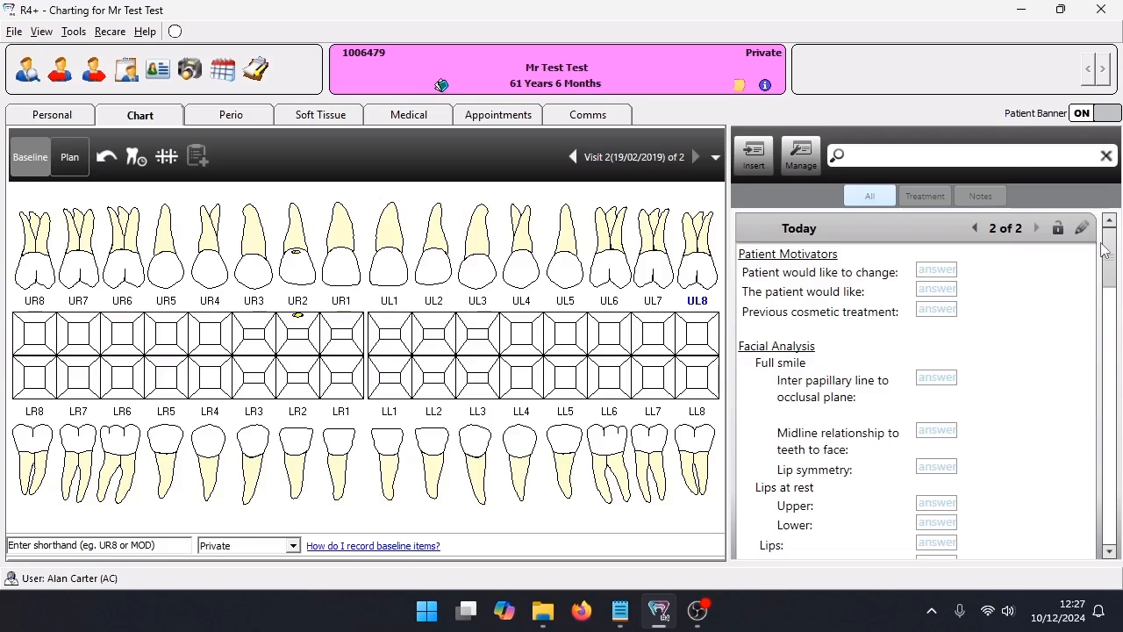
click(950, 269)
text(front teeth)
click(1022, 325)
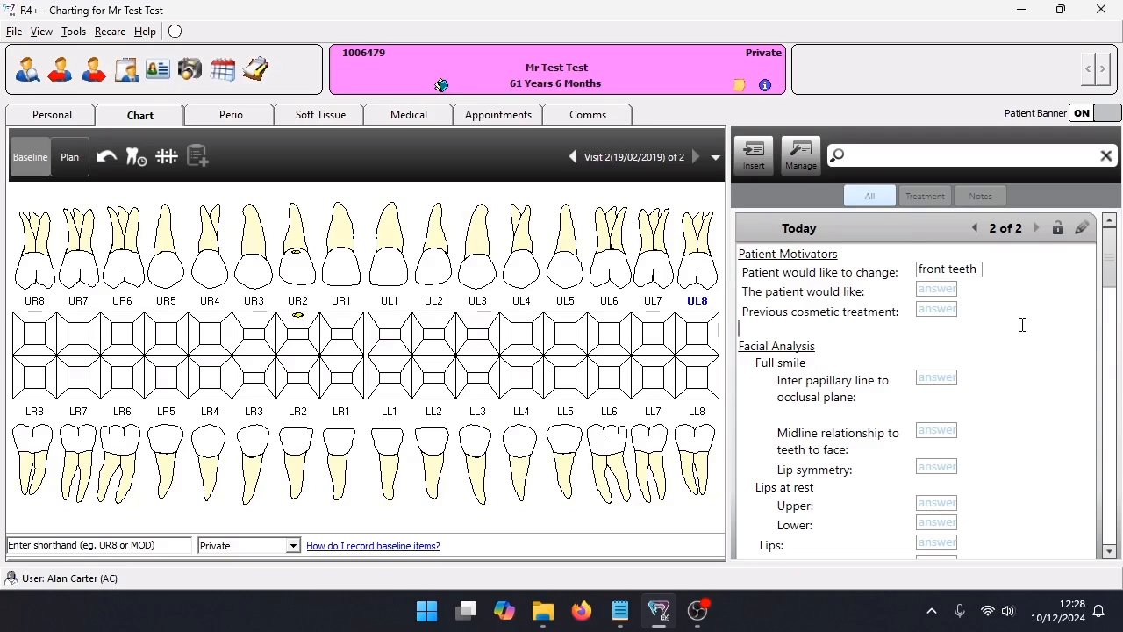
View the saved answer list for "Patient would like to change" in edit mode and close it without changes
click(949, 271)
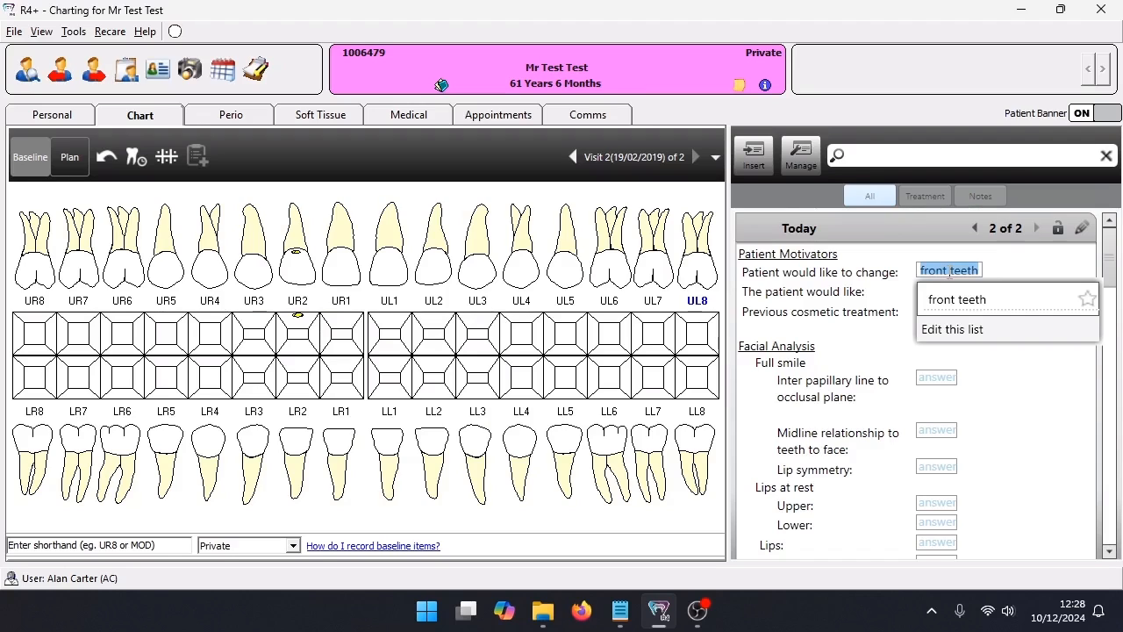
click(965, 330)
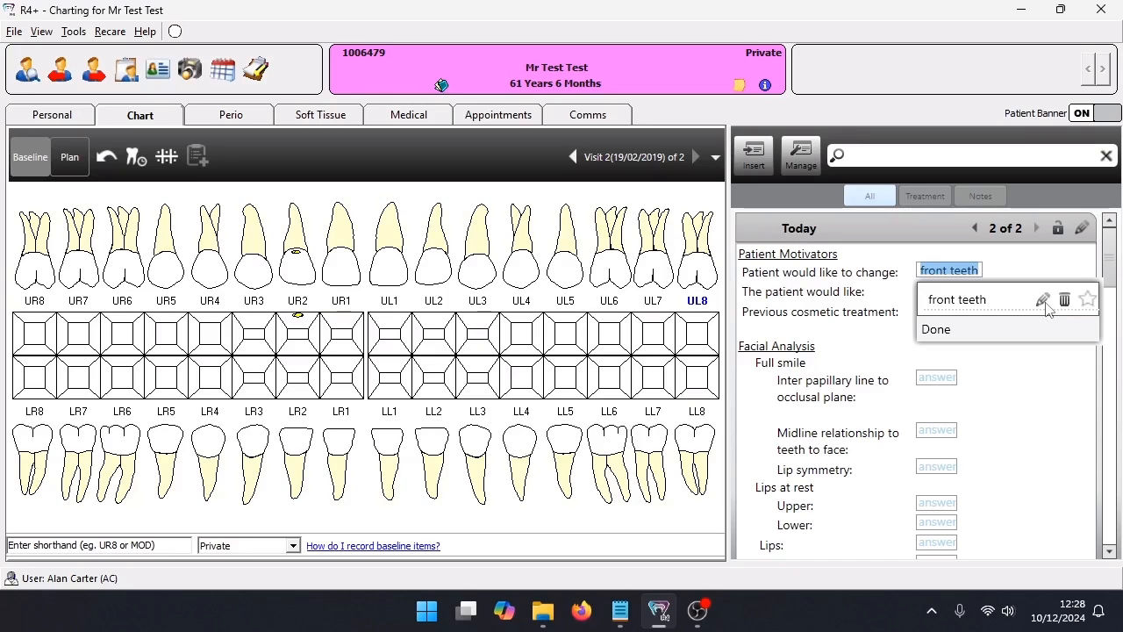
click(947, 333)
click(1008, 383)
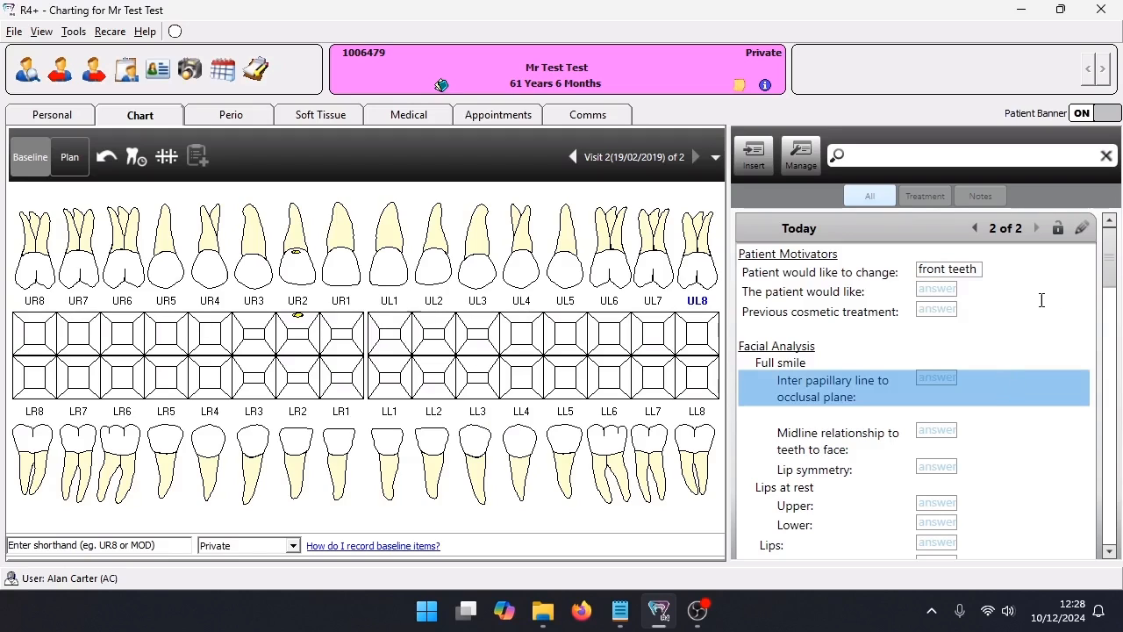
Delete the template lines from "Previous cosmetic treatment" through "Lips at rest" and add the free text "more info" in their place
drag(1052, 294, 1030, 487)
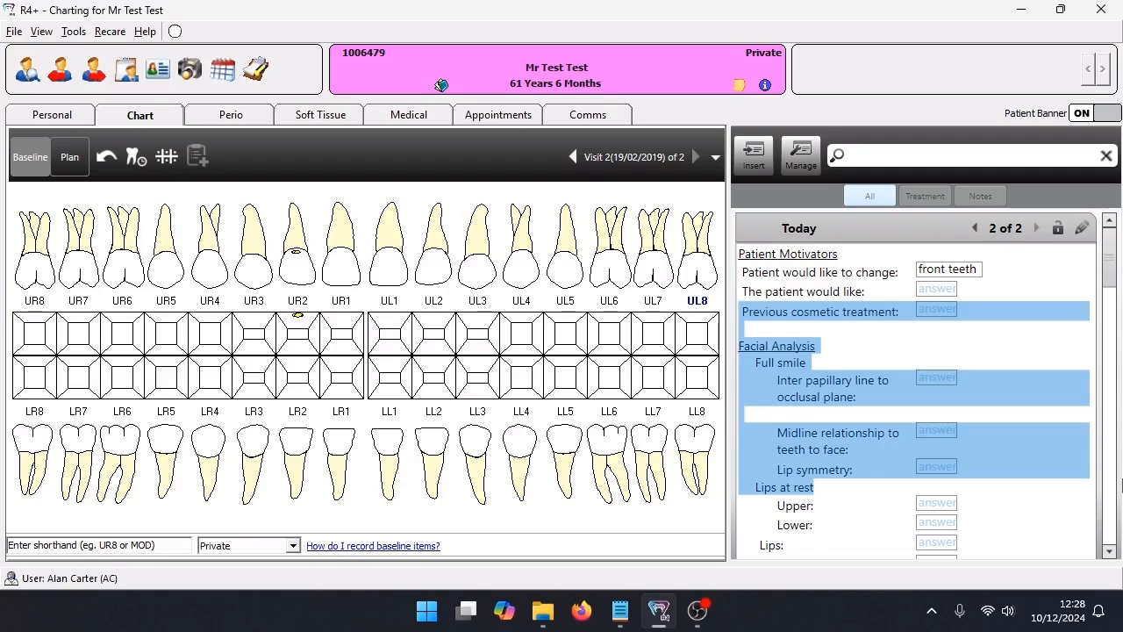
key(Delete)
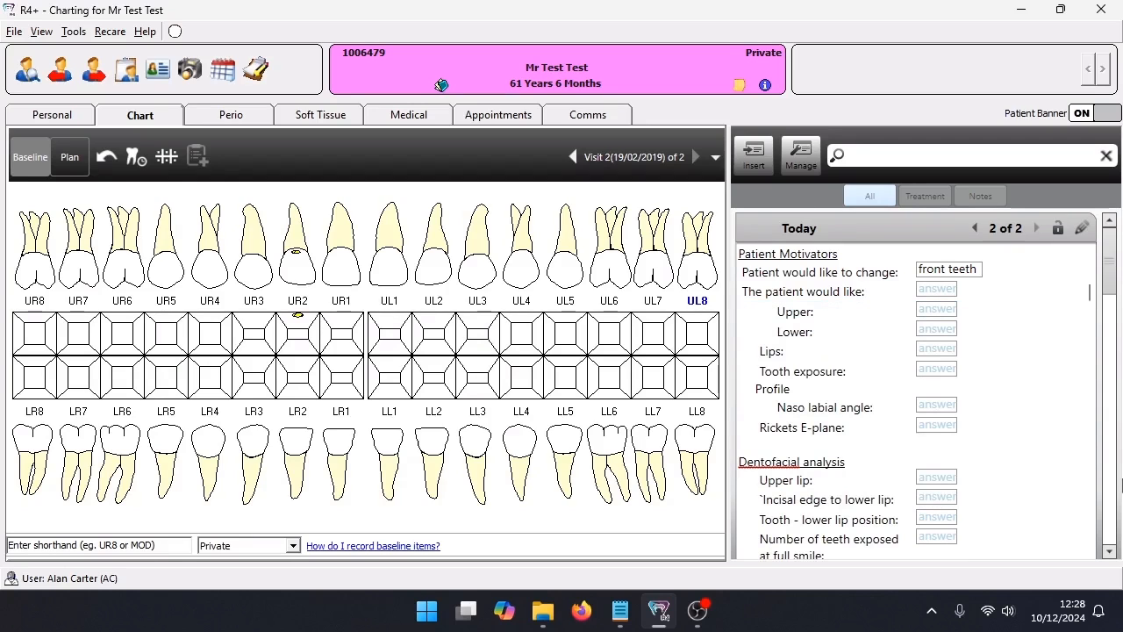
key(Return)
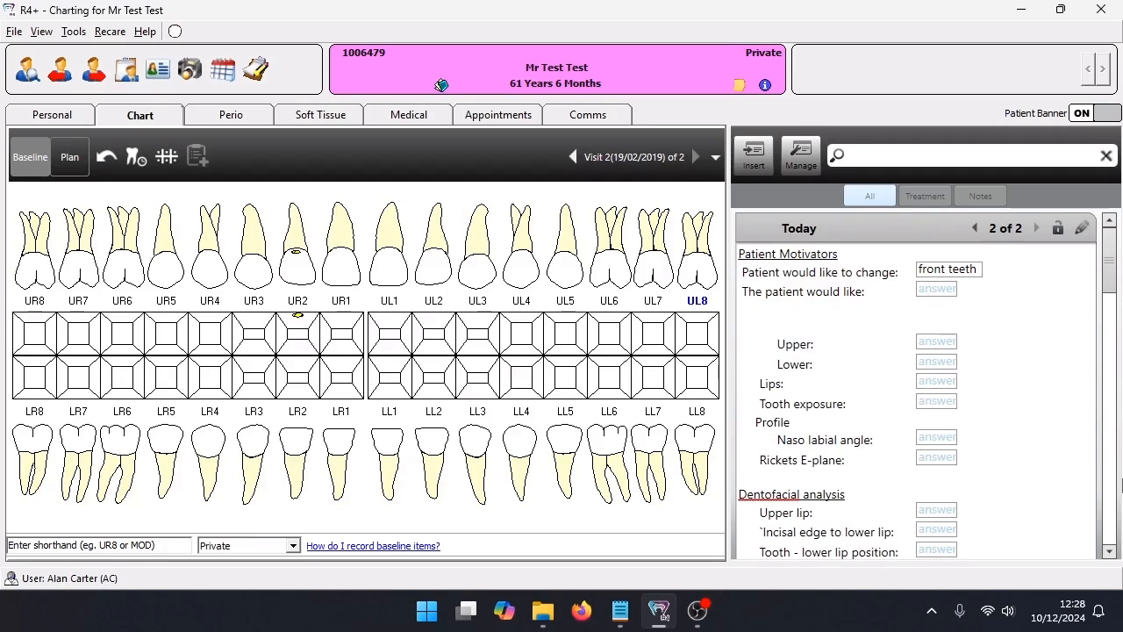
text(more info)
Create a Q&A template named "AC Exam" in the Clinical Exams category of the template manager
click(798, 172)
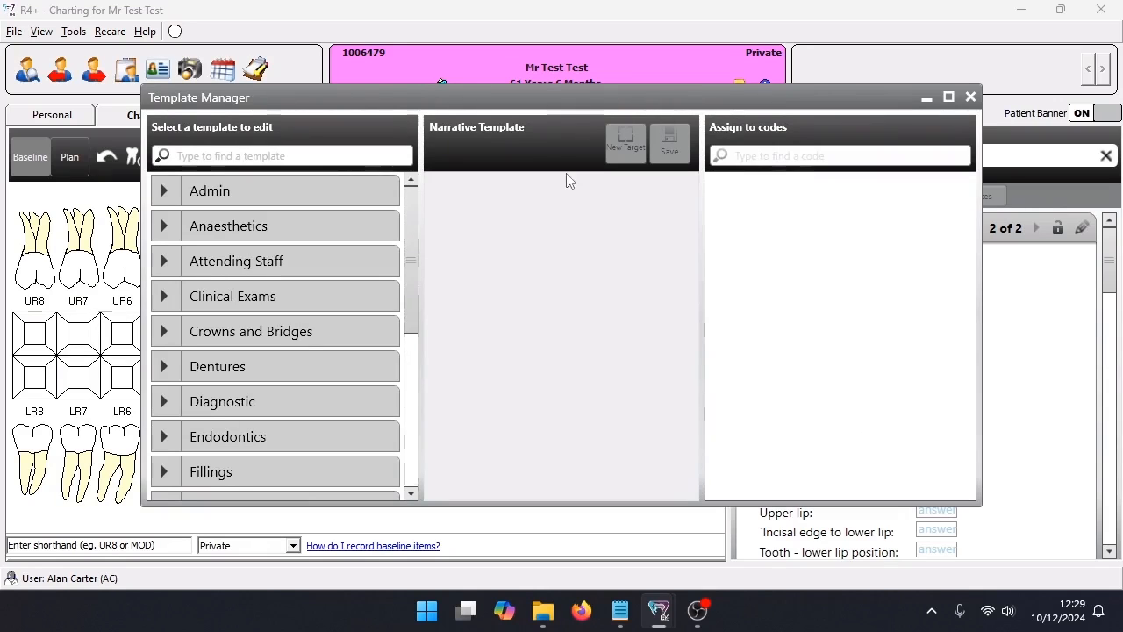
click(165, 297)
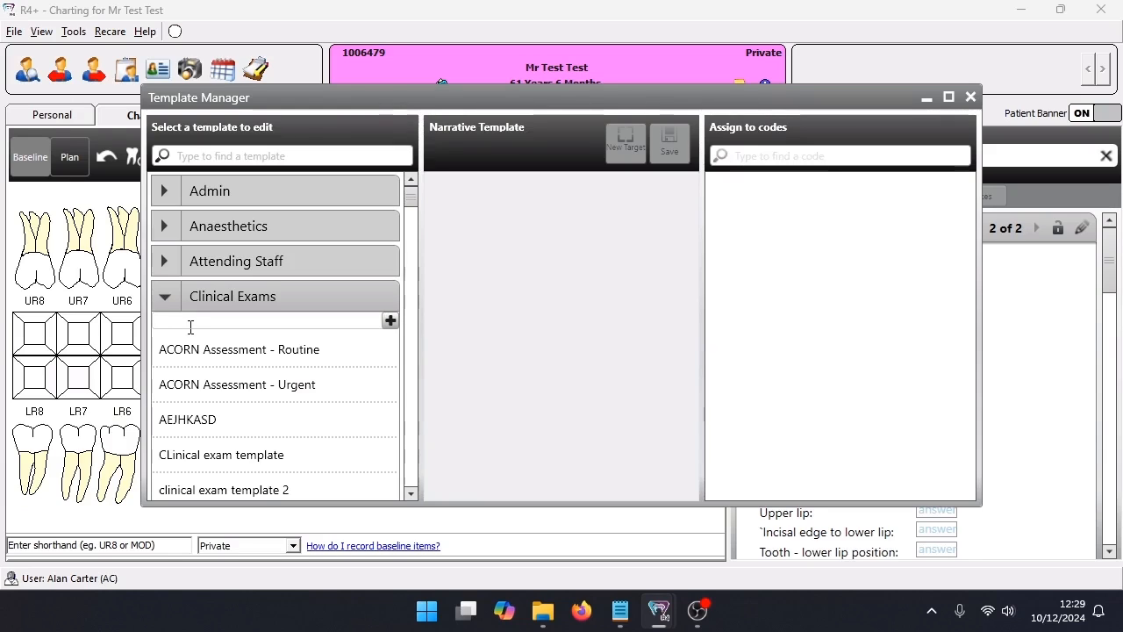
text(AC)
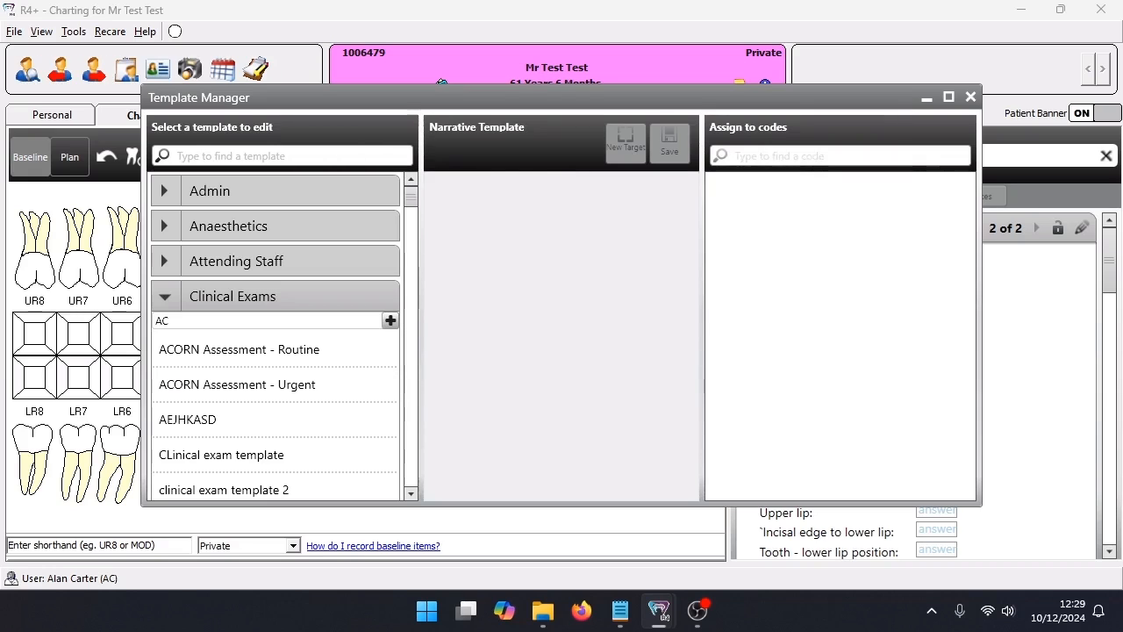
text(Exam)
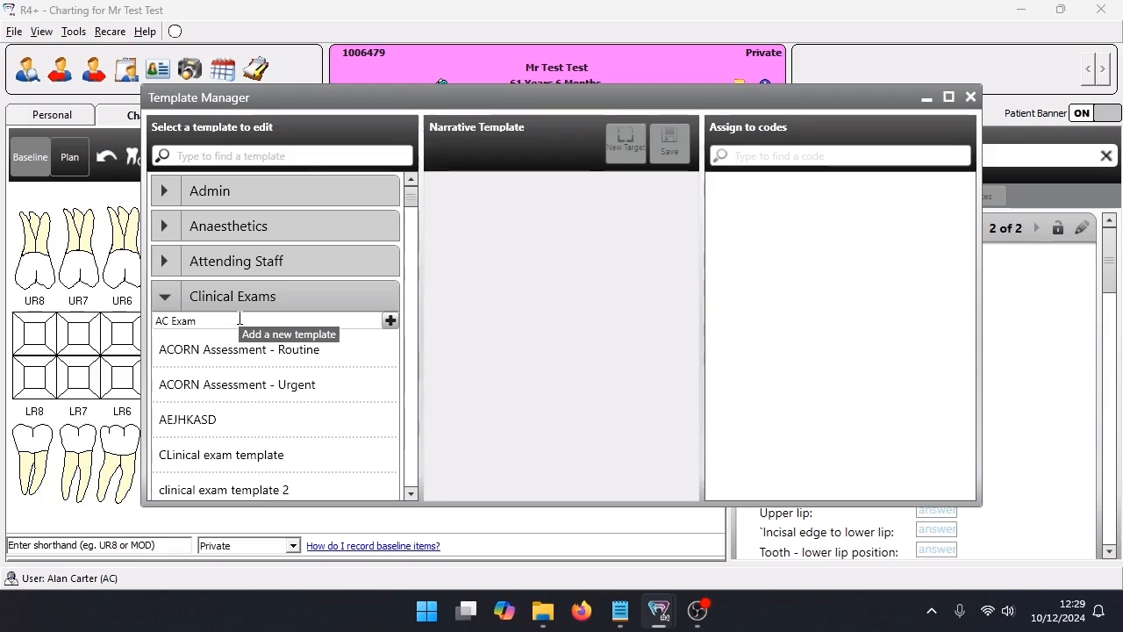
click(391, 322)
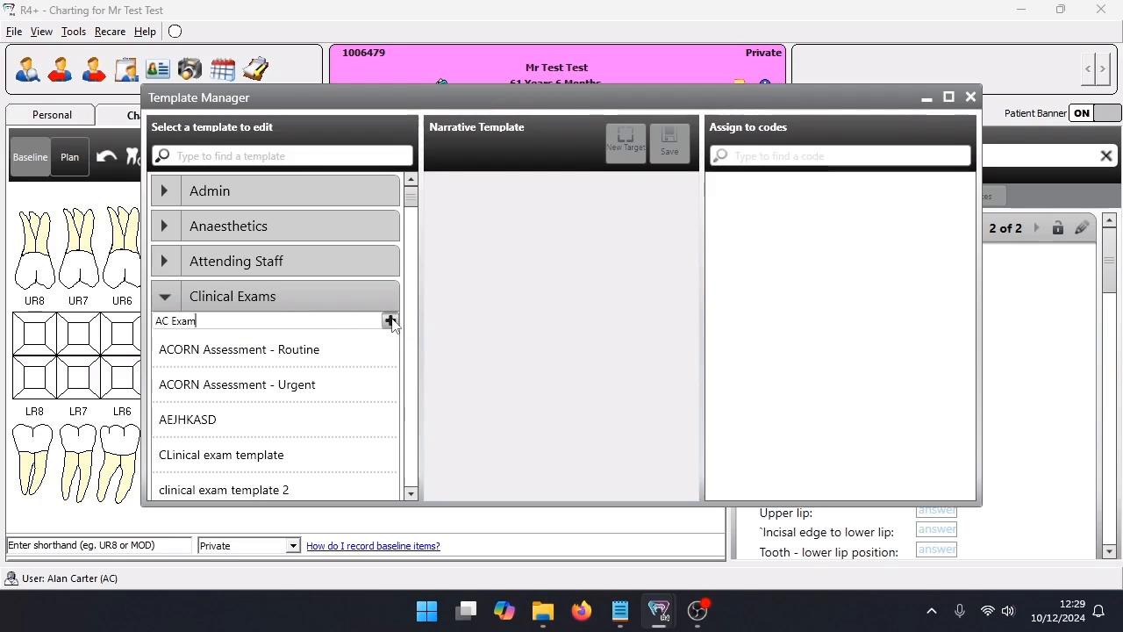
click(391, 322)
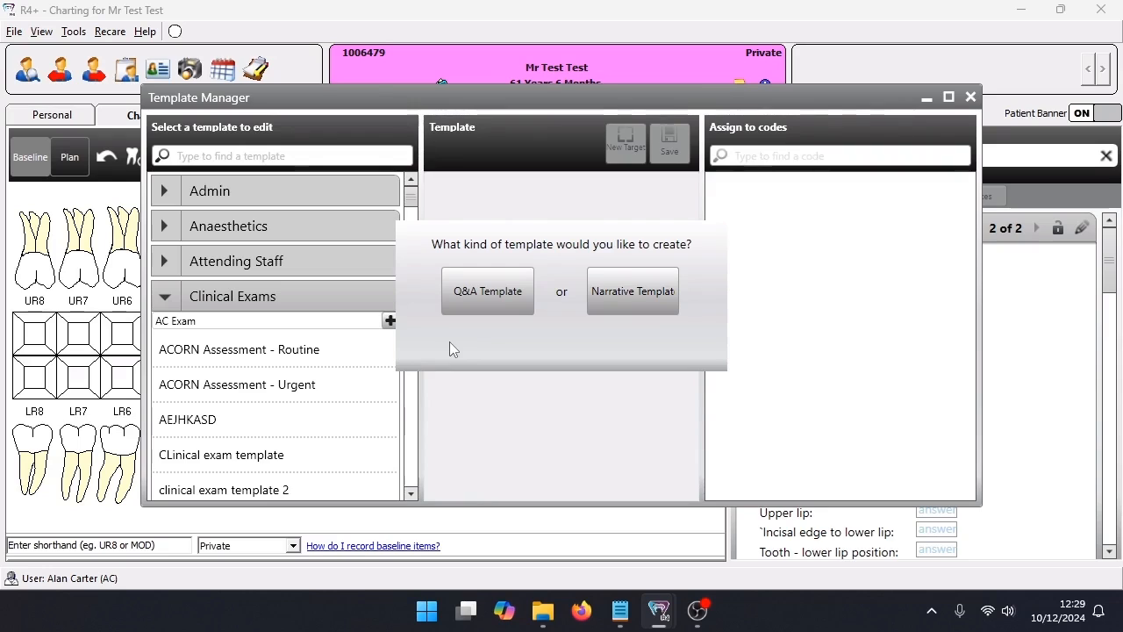
click(475, 297)
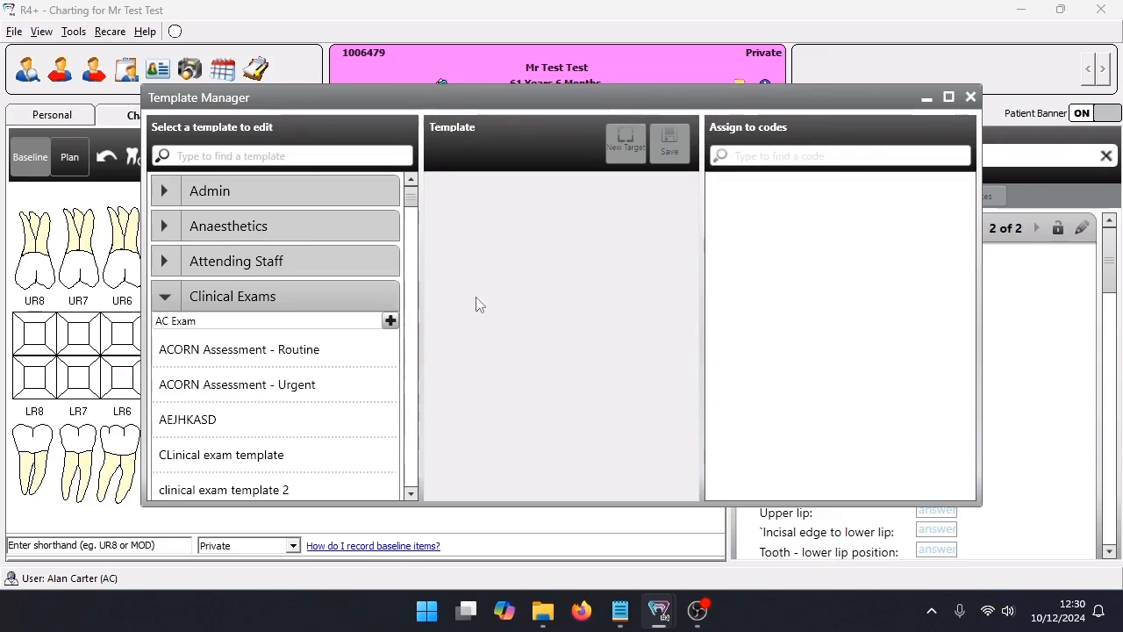
click(476, 187)
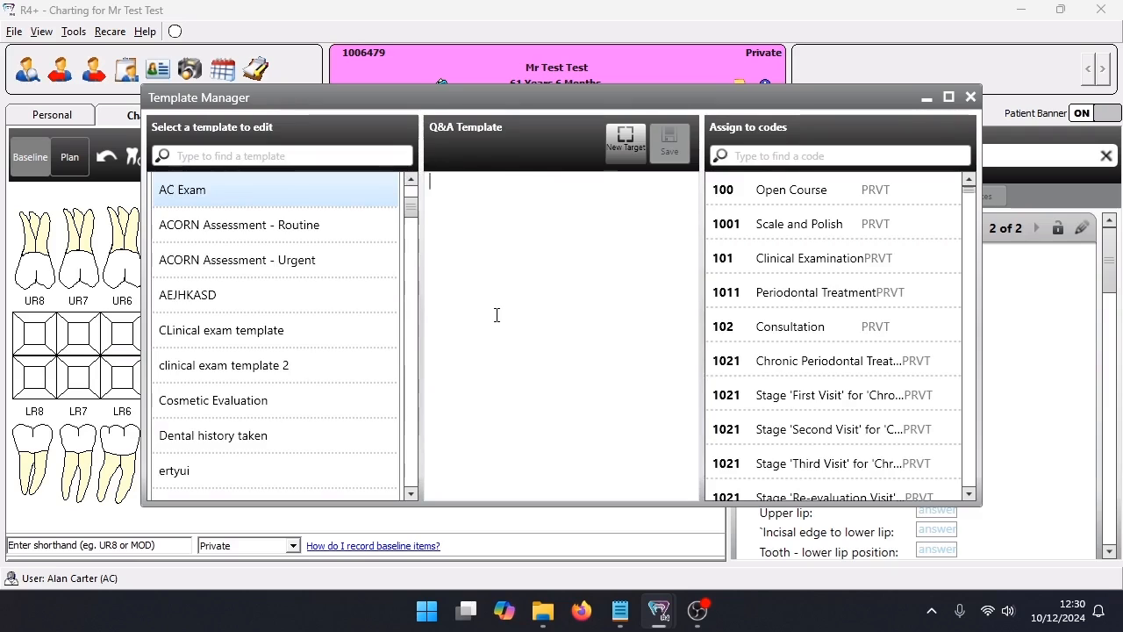
Add a question target reading "Checked medical history?" to the AC Exam template and activate its answer field
click(624, 153)
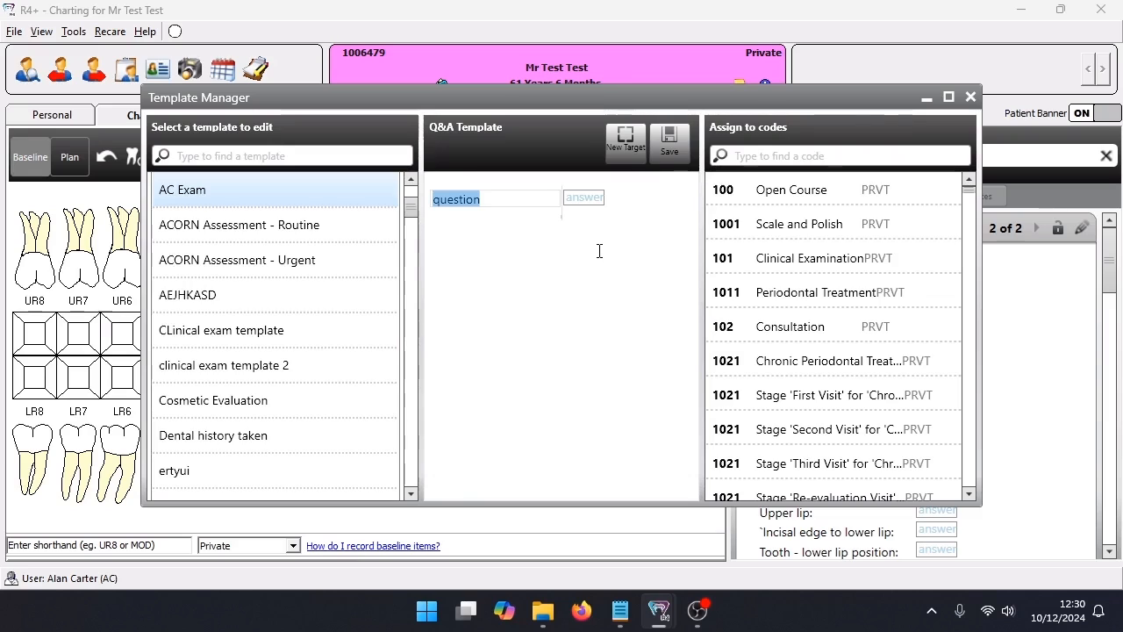
text(Checked medical history?)
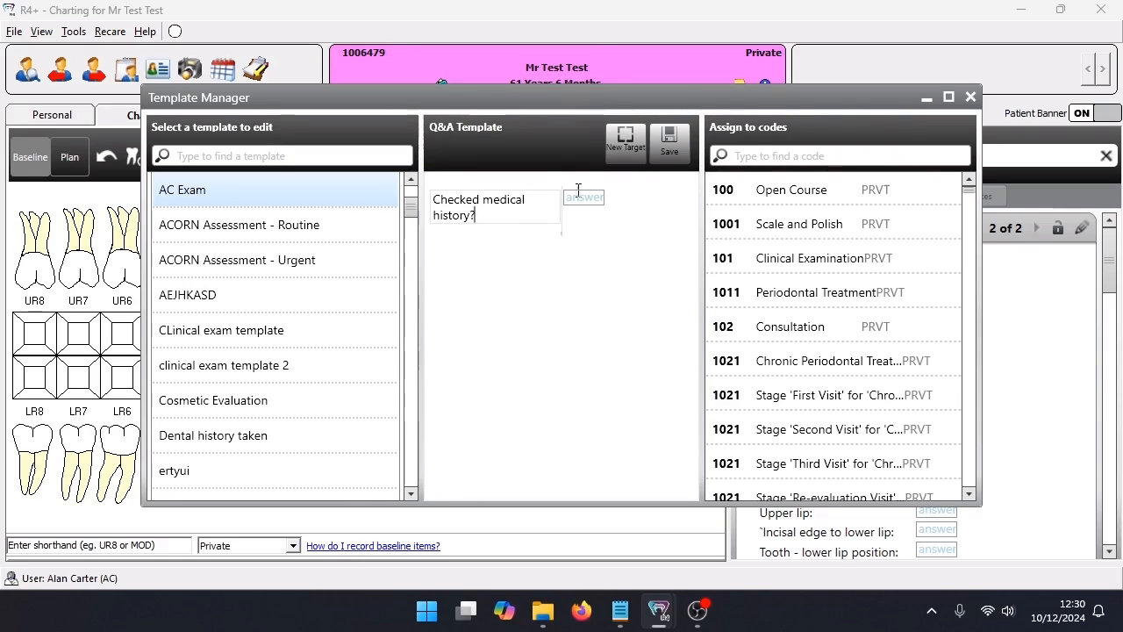
click(599, 201)
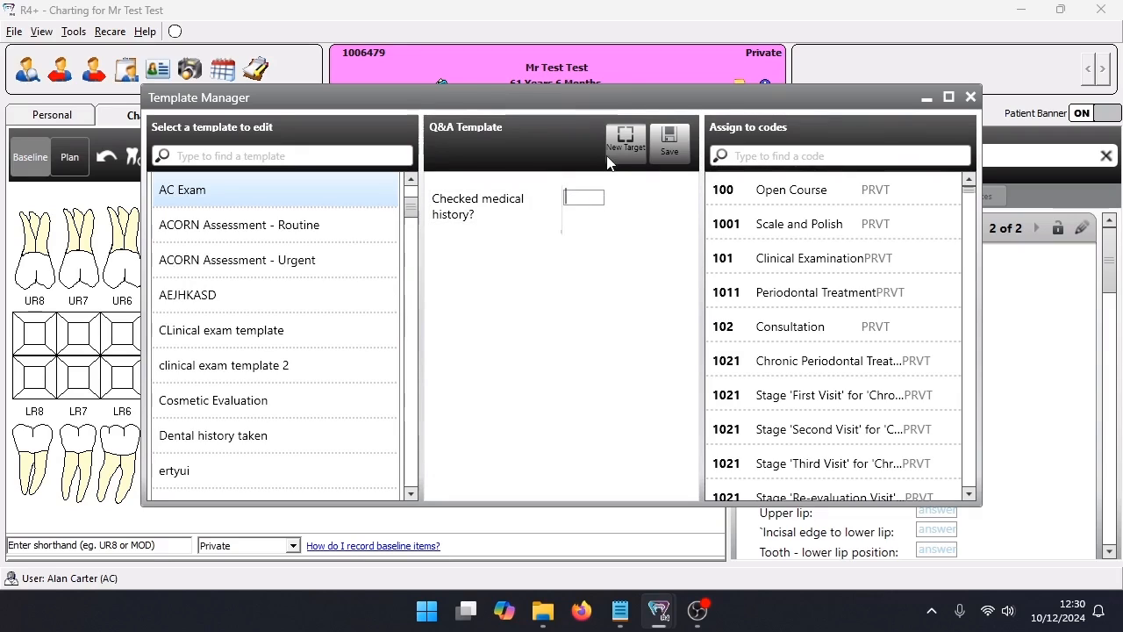
Add "yes" and "no" as answers to the "Checked medical history?" question, add another blank question target and save the template
text(yes)
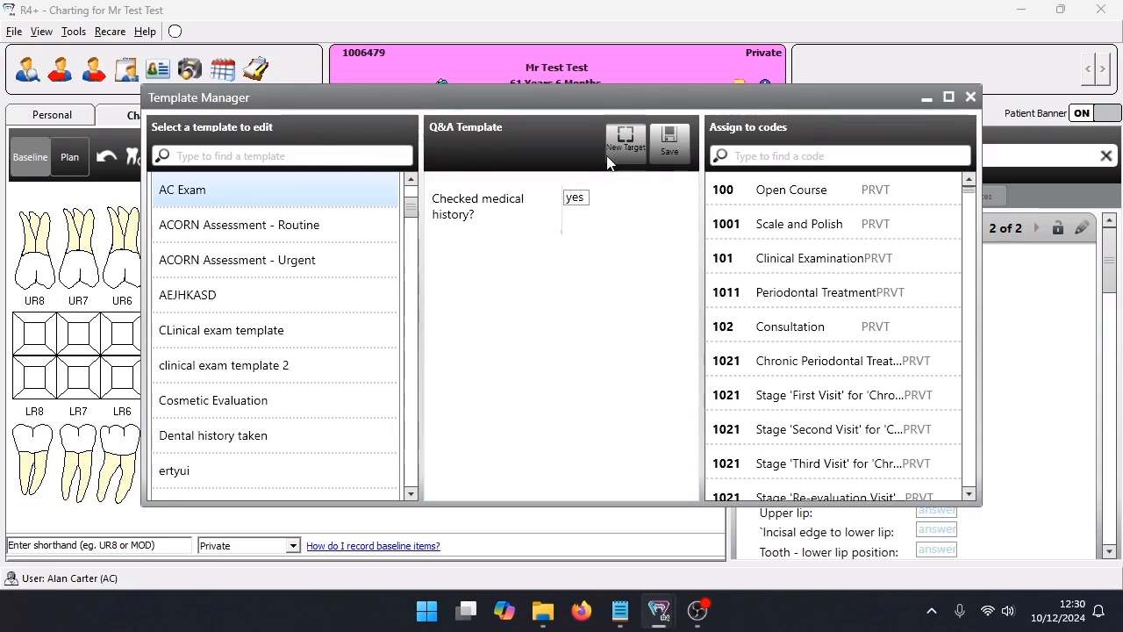
key(Return)
text(no)
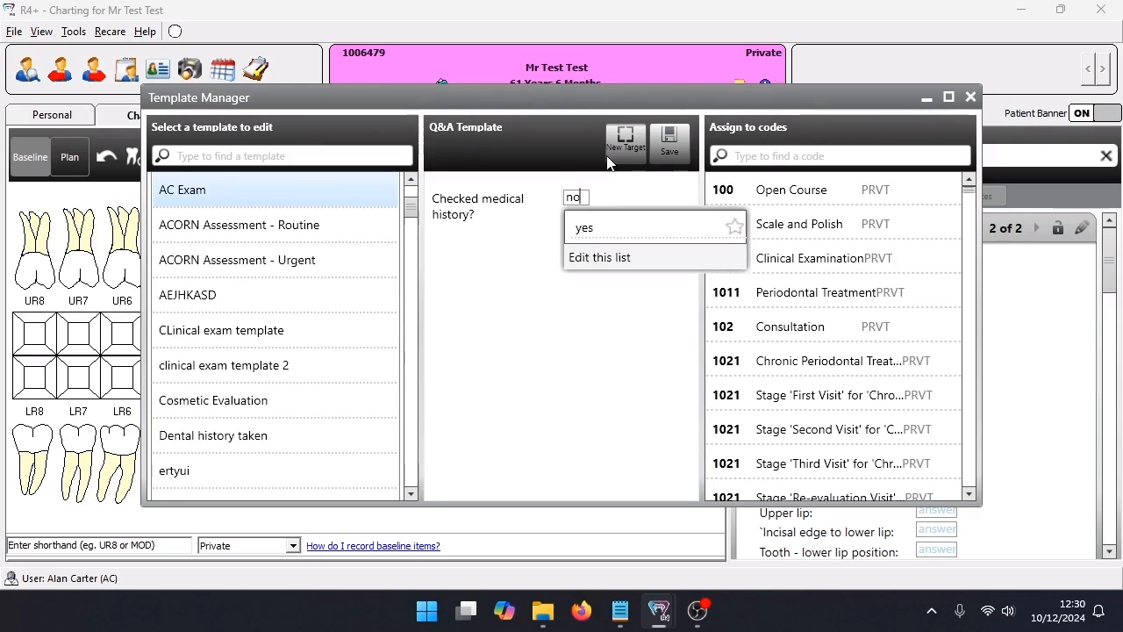
key(Return)
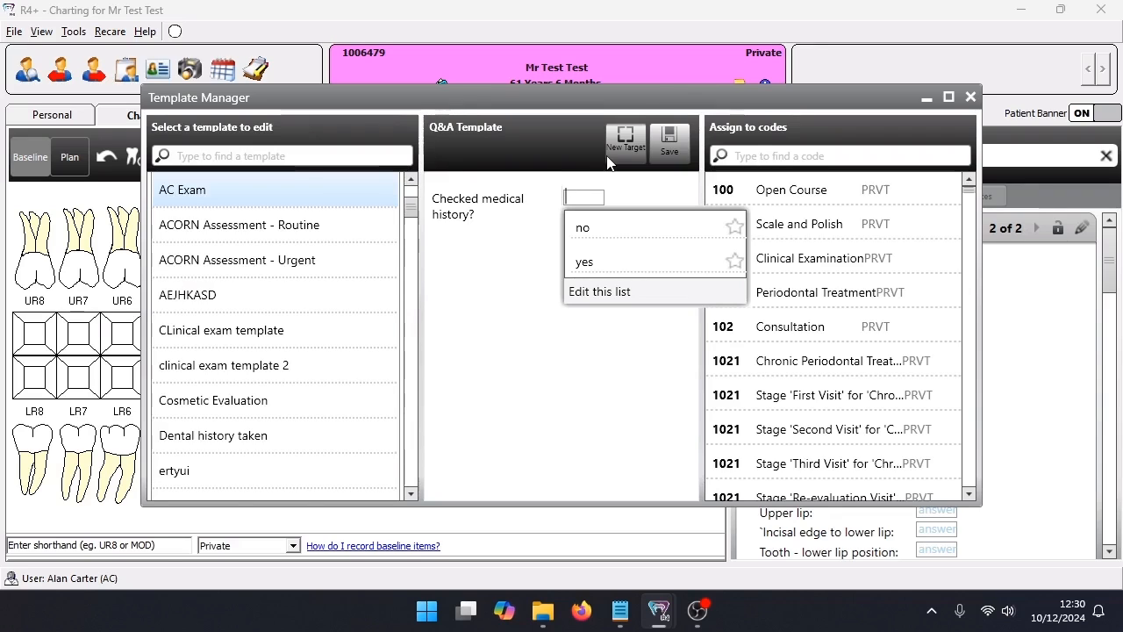
click(625, 149)
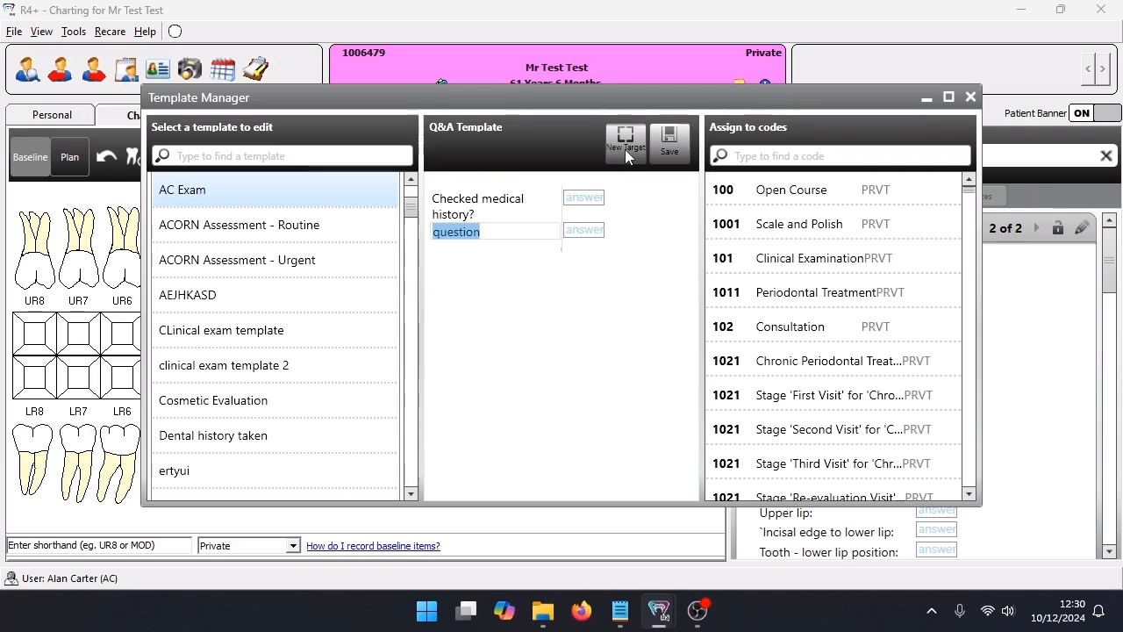
click(670, 162)
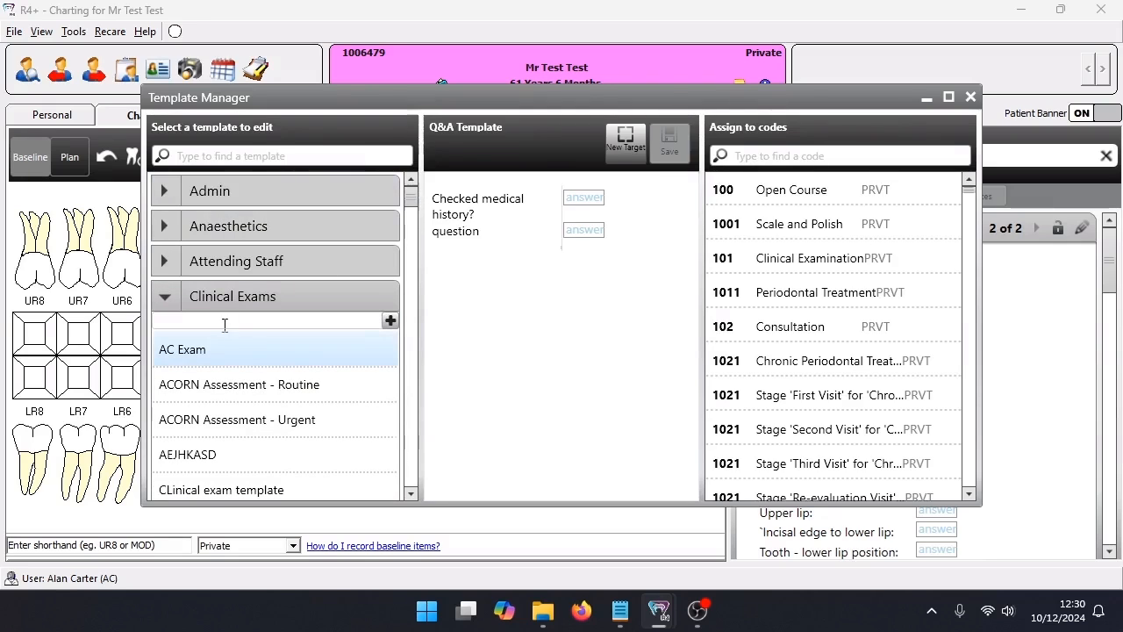
Create a narrative template named "AC Exam 2" in the Clinical Exams category
click(193, 318)
text(AC)
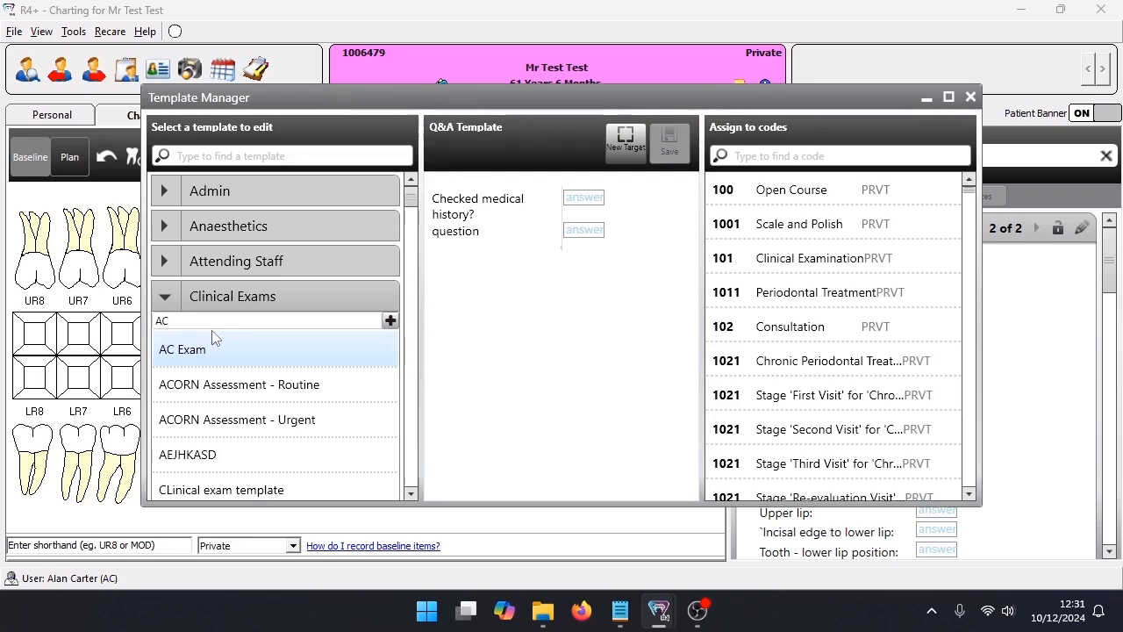
text( Exam 2)
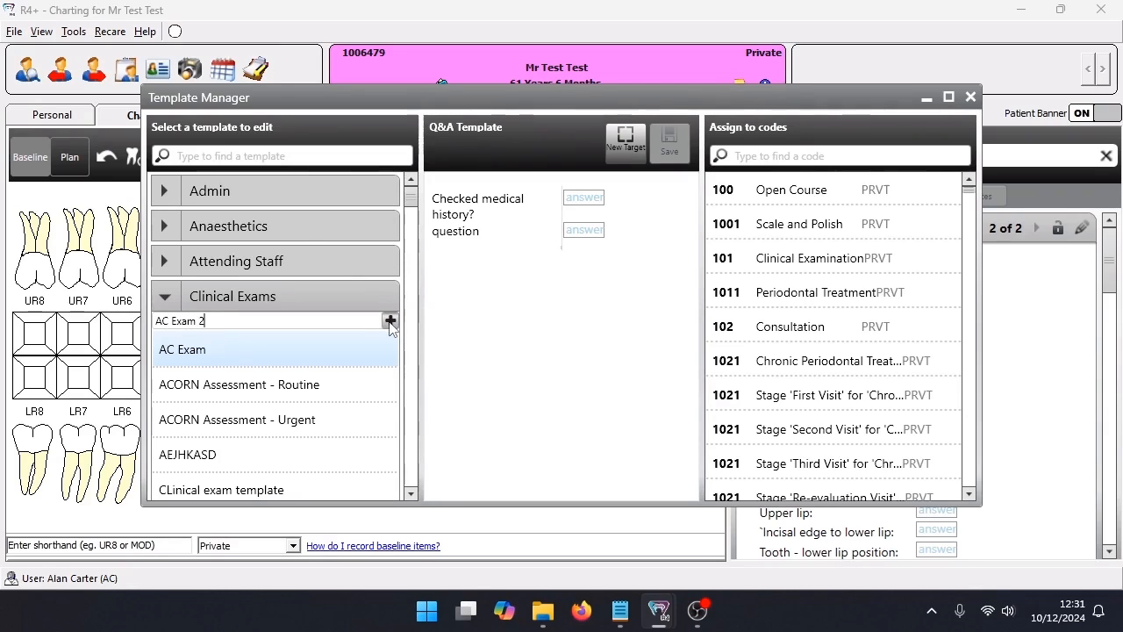
click(389, 321)
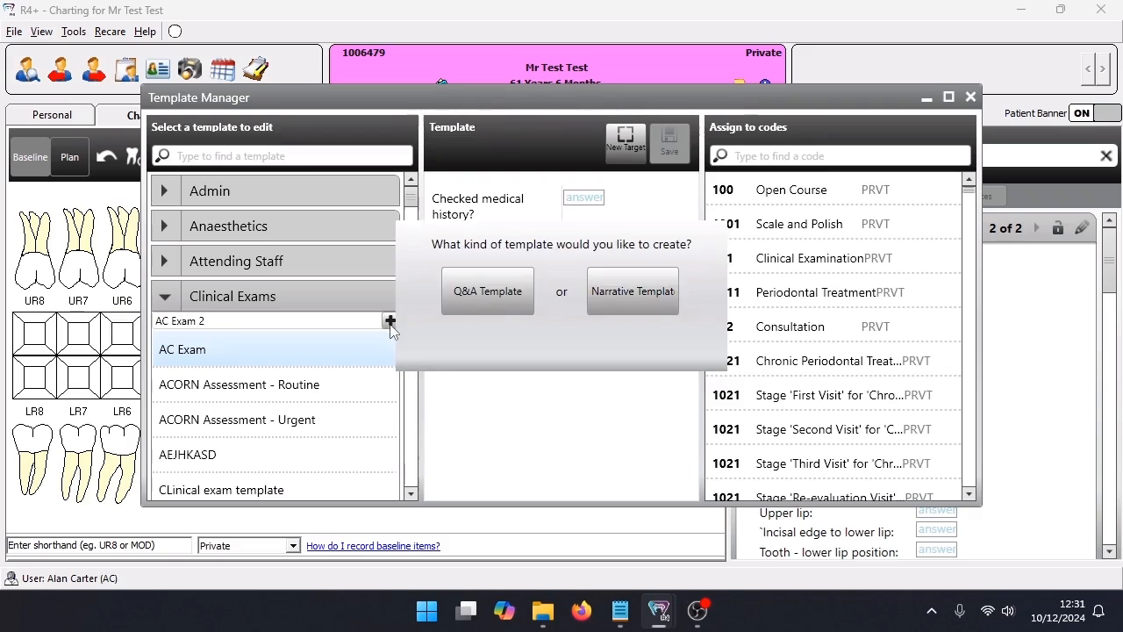
click(625, 298)
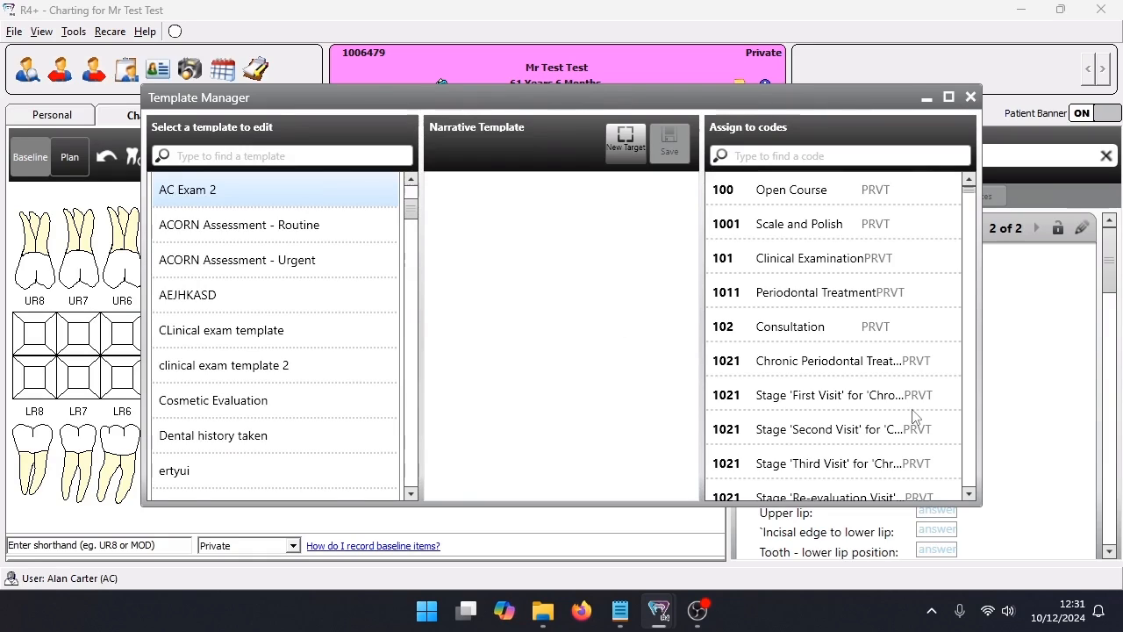
Write "Medical history Checked." and "CO:" as the first two lines of the AC Exam 2 template
text(Medical)
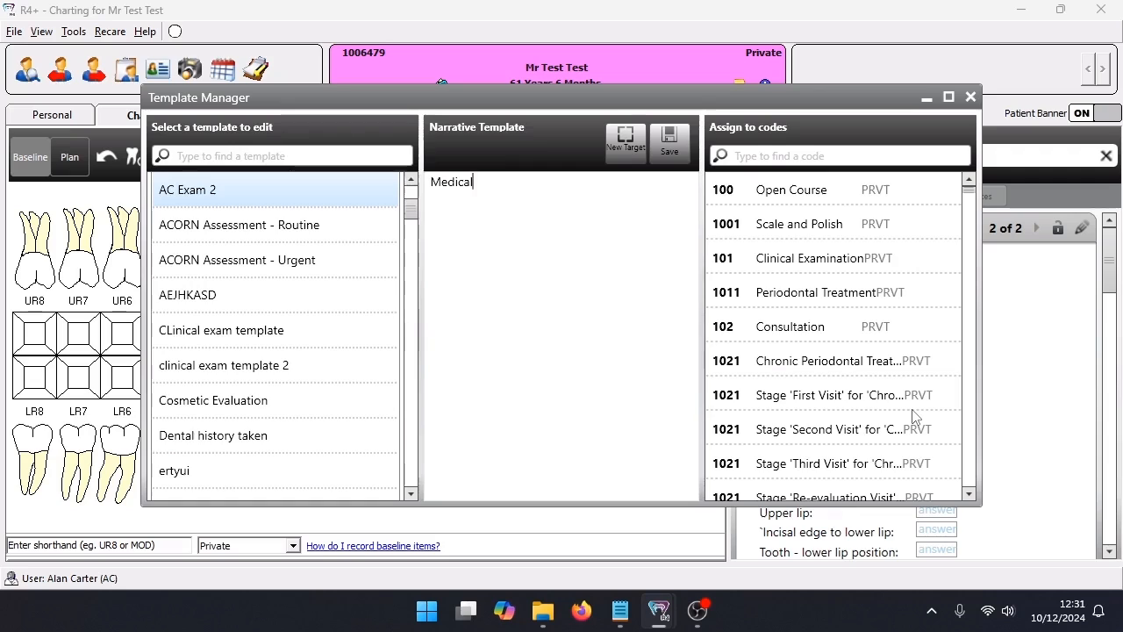
text( history Checkde)
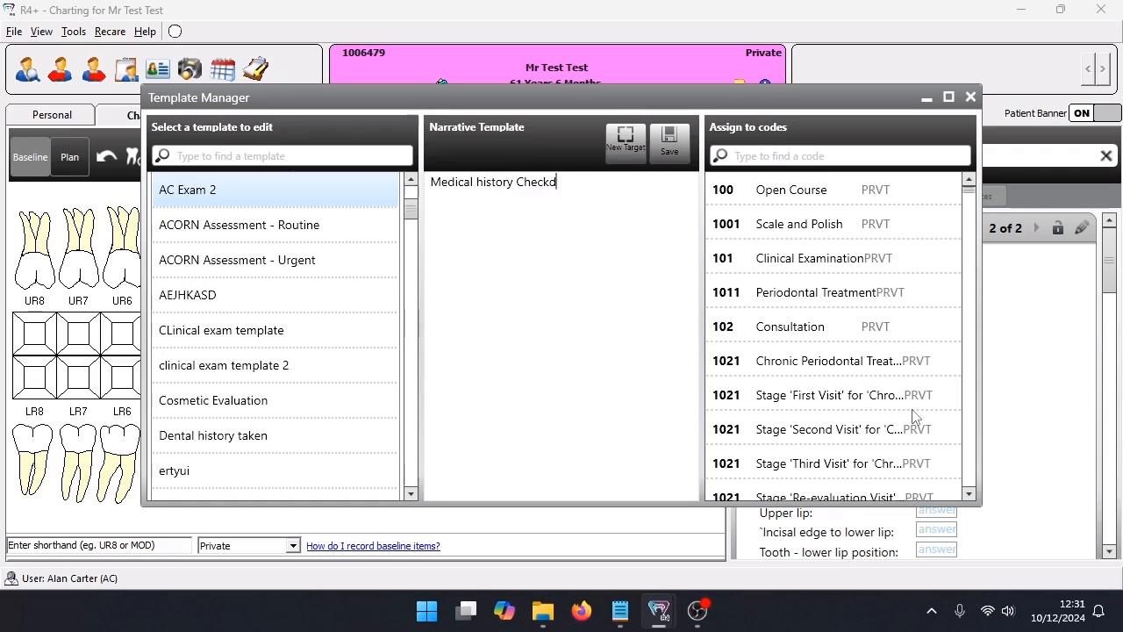
key(BackSpace)
key(BackSpace)
text(ed)
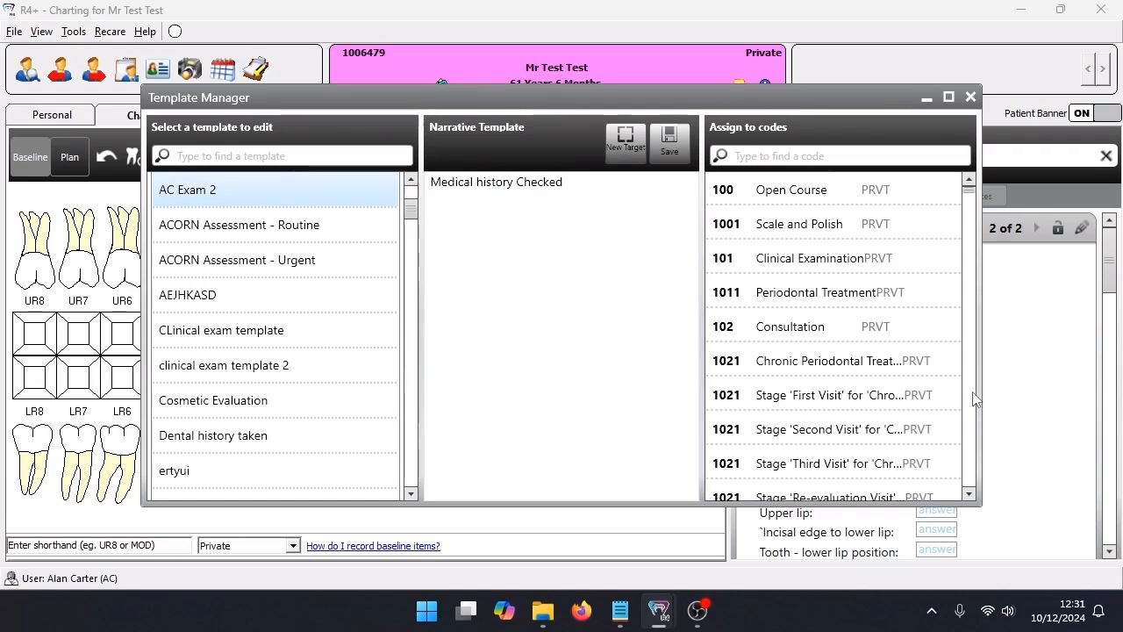
text(.)
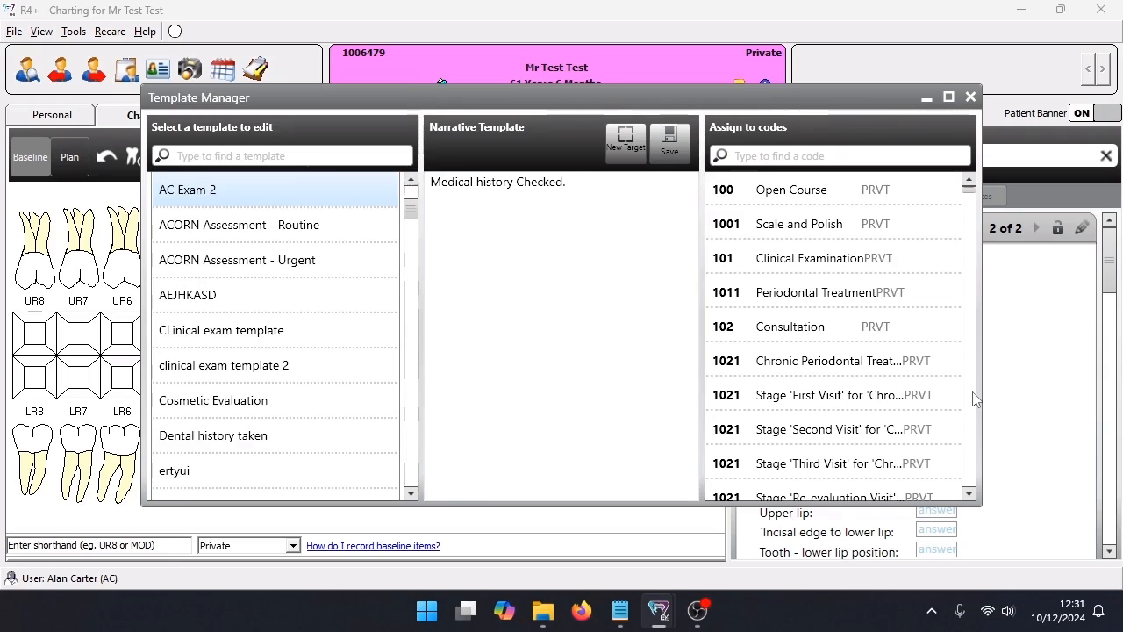
key(Return)
text(CO:)
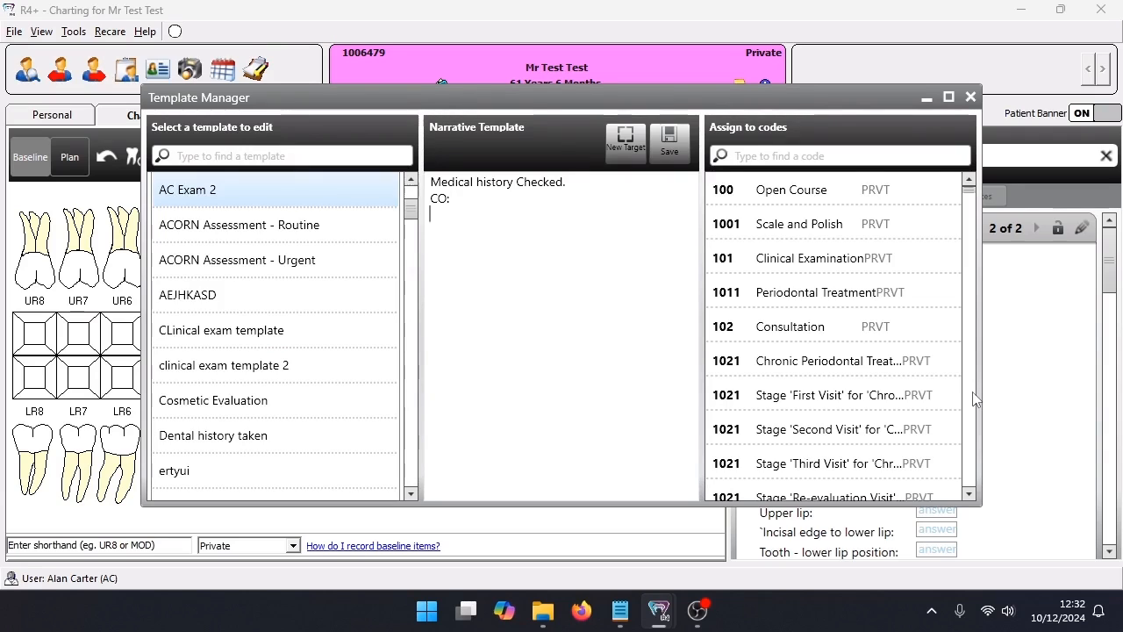
Add a third line to the template reading "Patient uses floss", with an answer target between "Patient" and "uses"
text(atient)
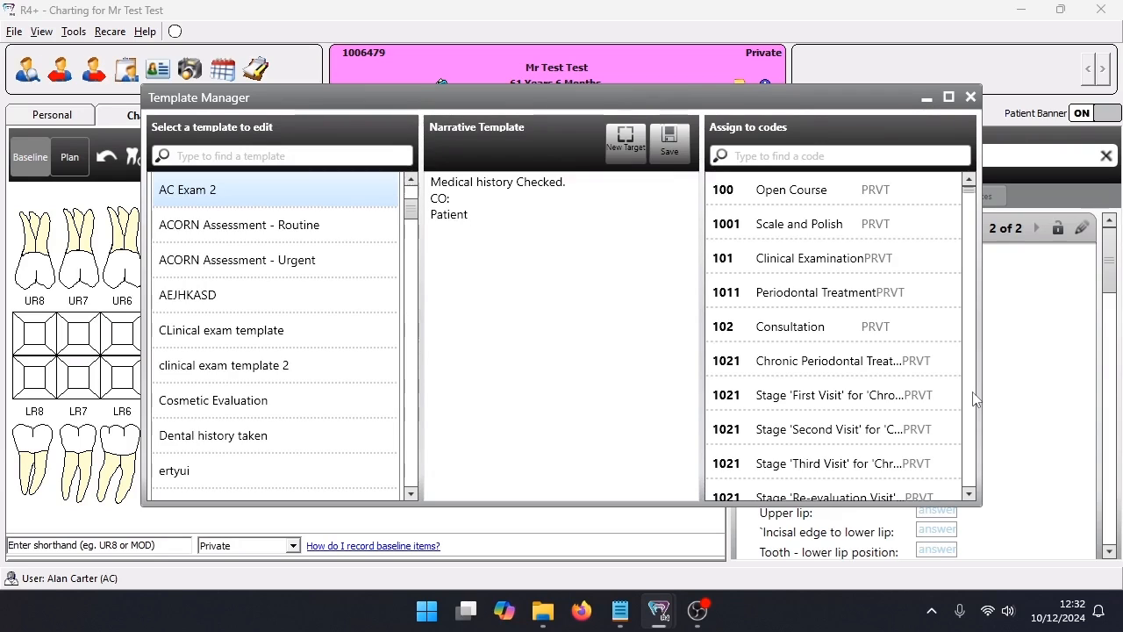
click(629, 154)
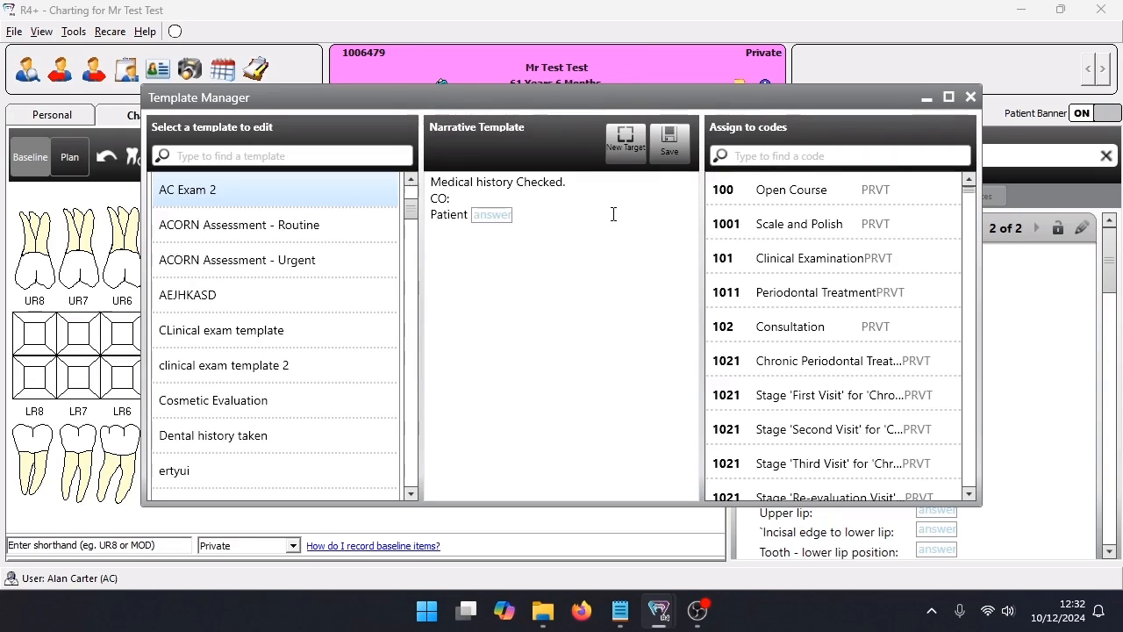
text(uses flosee)
key(BackSpace)
key(BackSpace)
text(s)
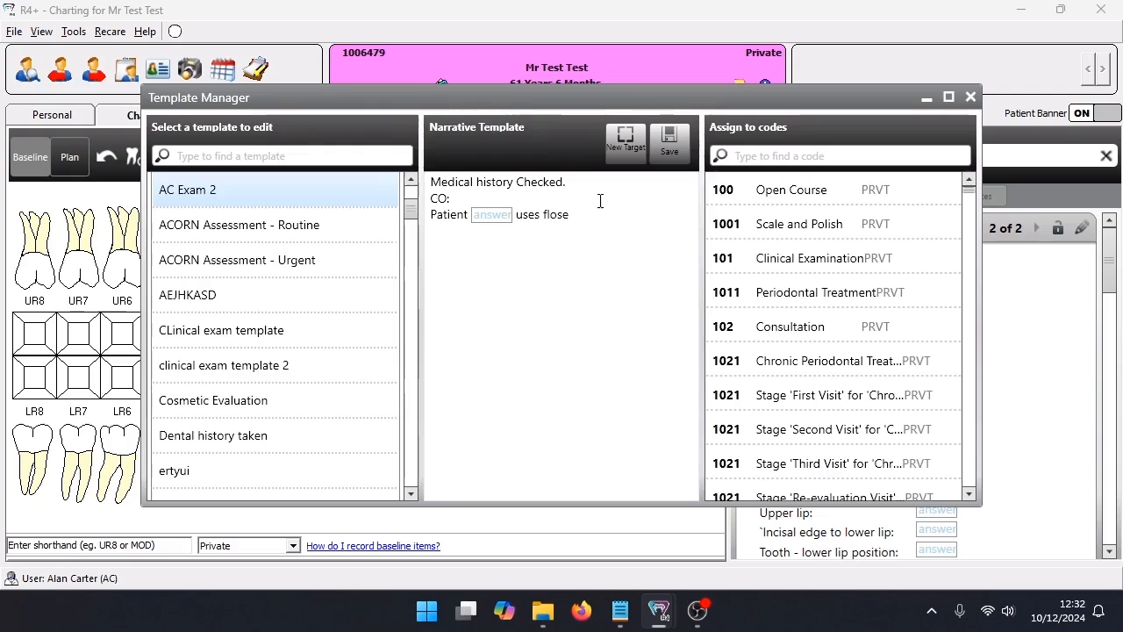
Add "does" and "doesn't" as answers to the floss line's target and save the template
click(496, 220)
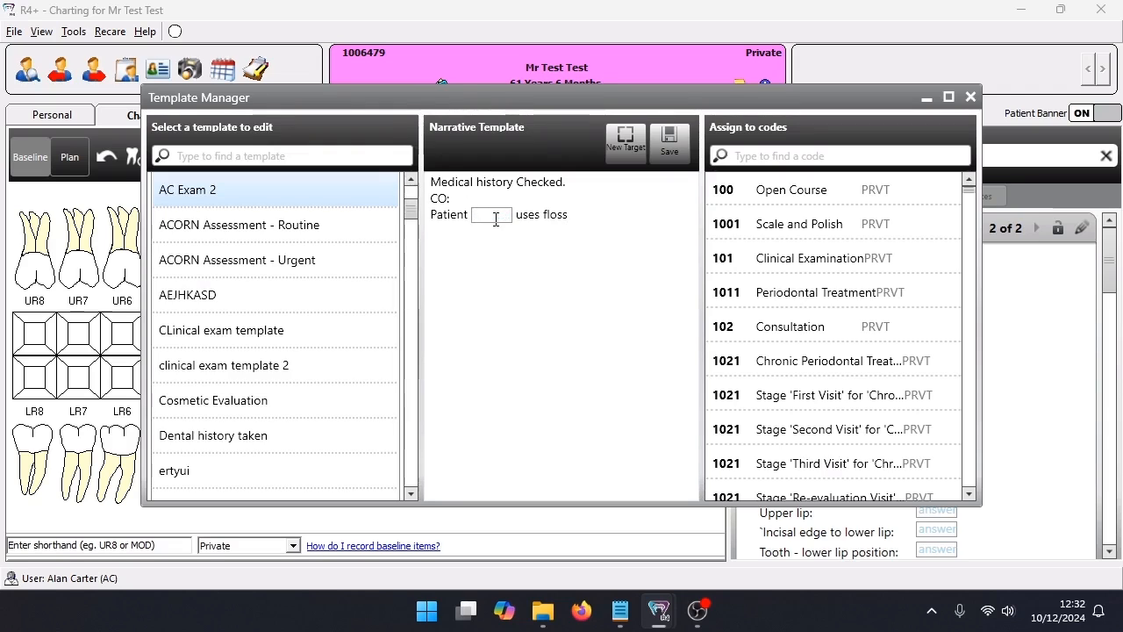
text(doesn'y)
key(BackSpace)
text(t)
key(Return)
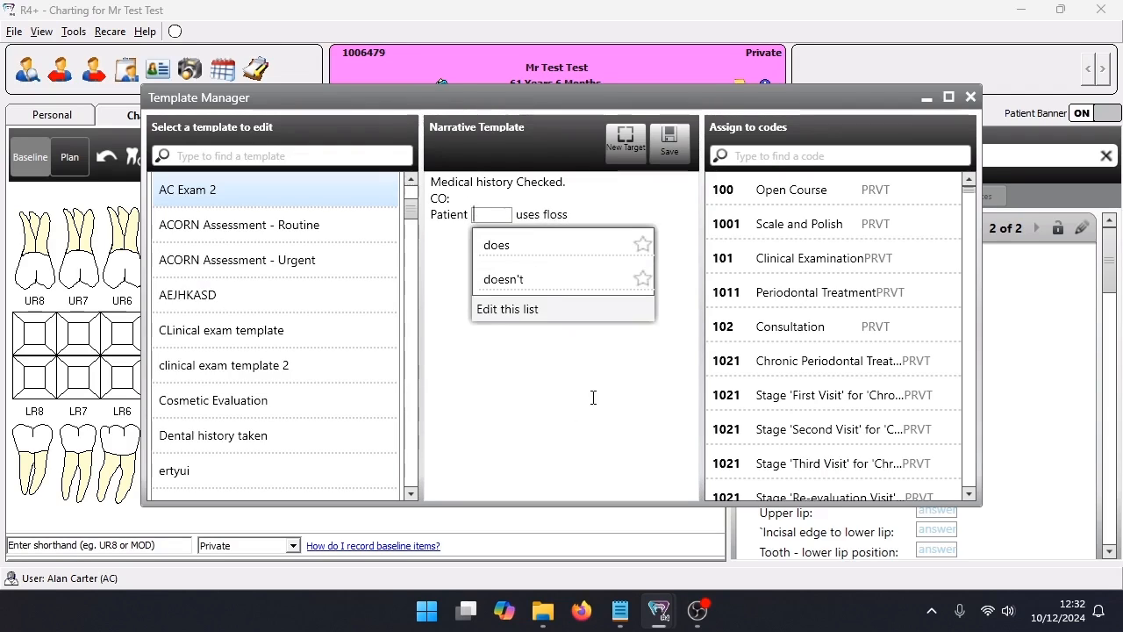
click(594, 397)
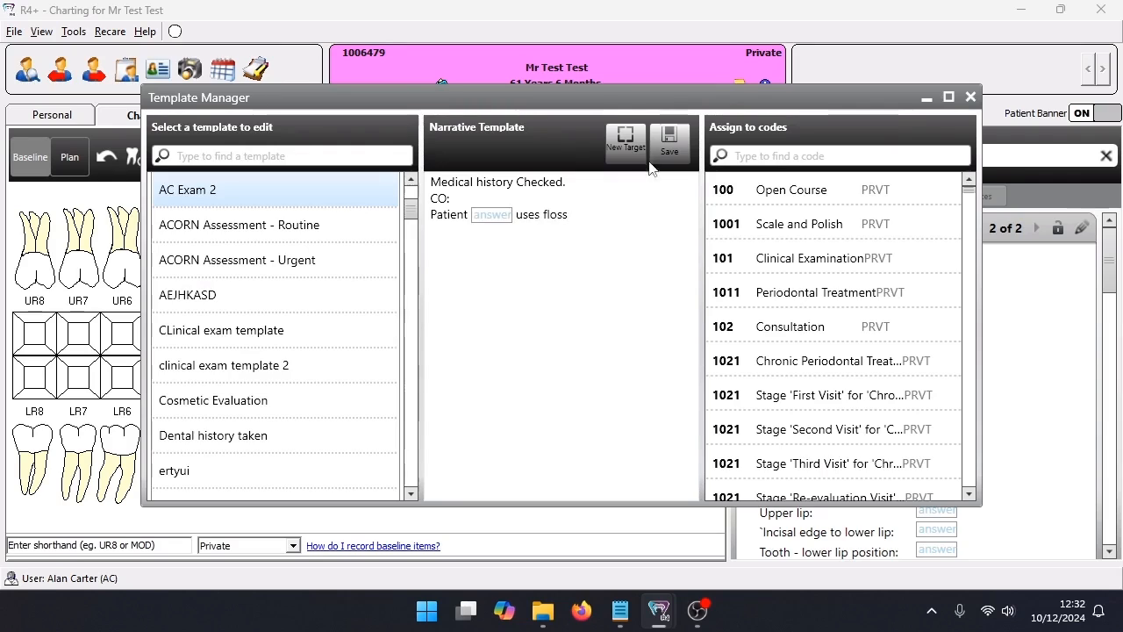
click(682, 146)
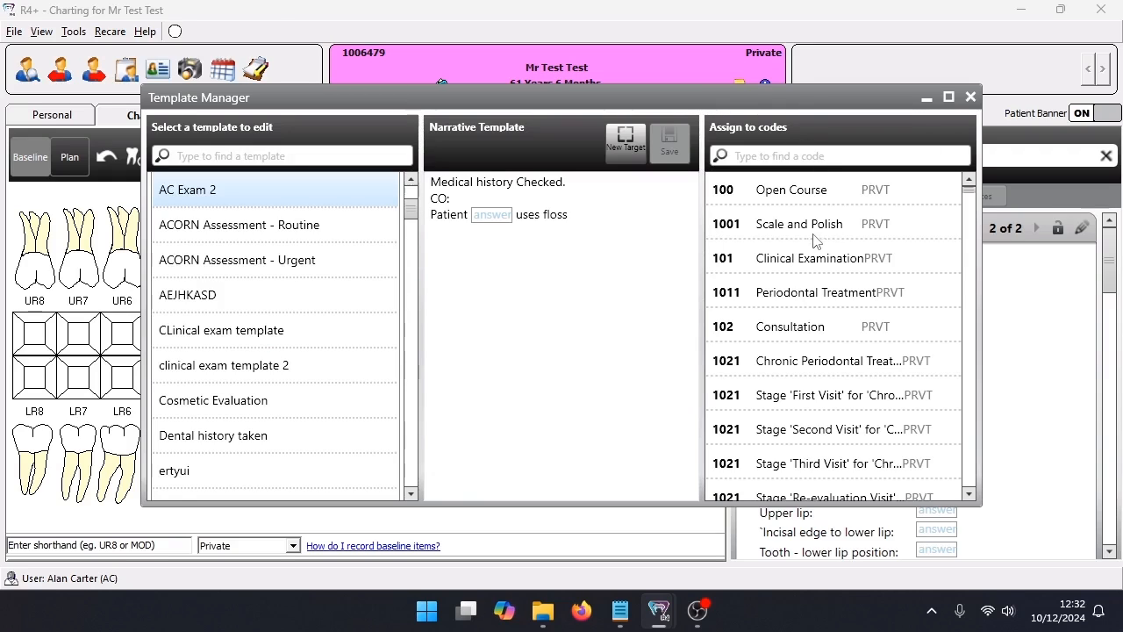
Assign AC Exam 2 to code 101 Clinical Examination, clear that assignment again and save the template
click(794, 268)
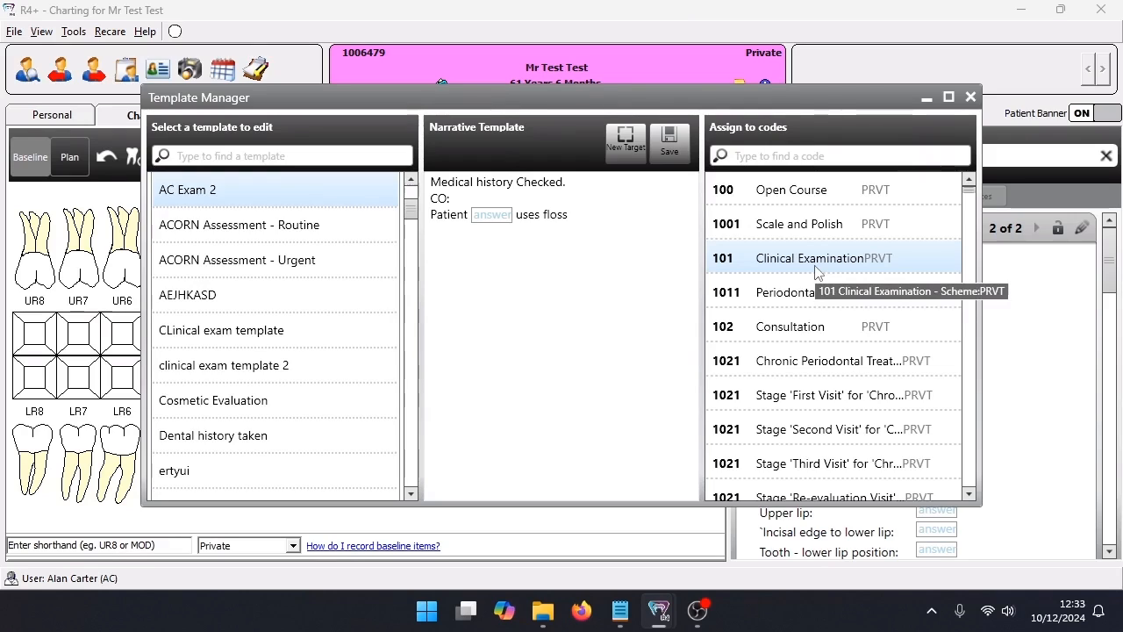
click(815, 269)
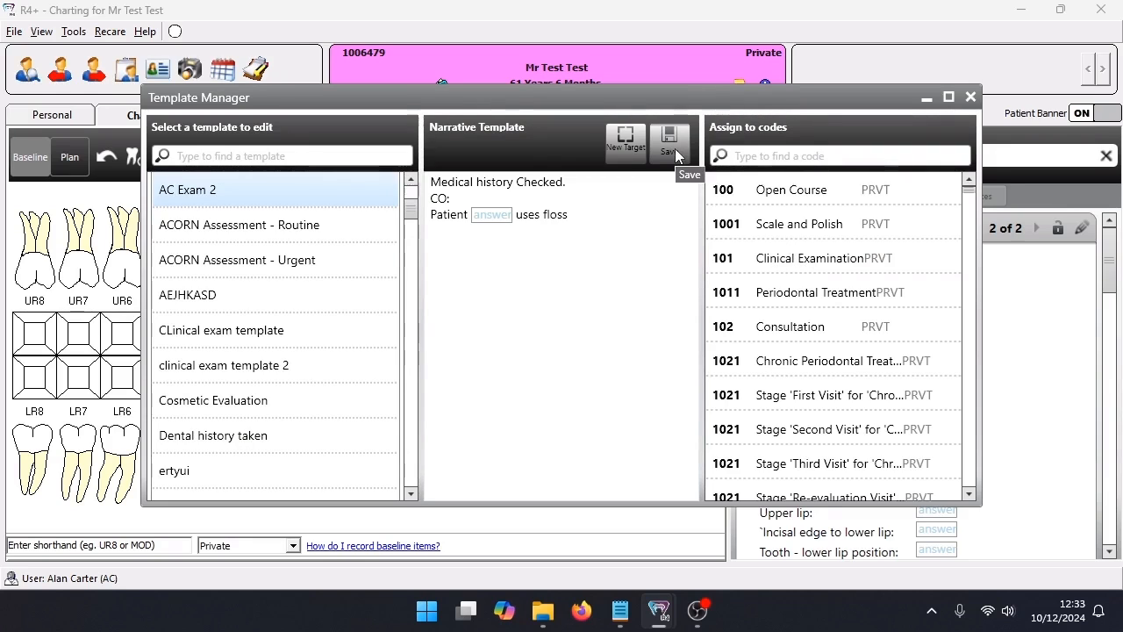
click(670, 142)
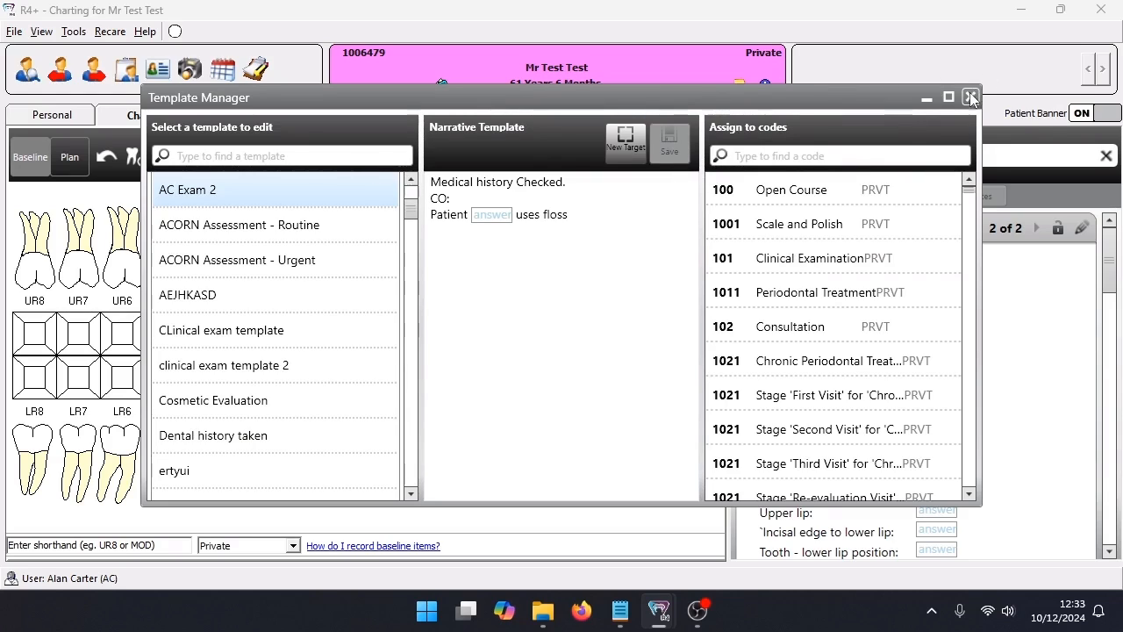
Close the template manager, find templates matching "ac" and insert AC Exam 2 into today's clinical notes
click(970, 98)
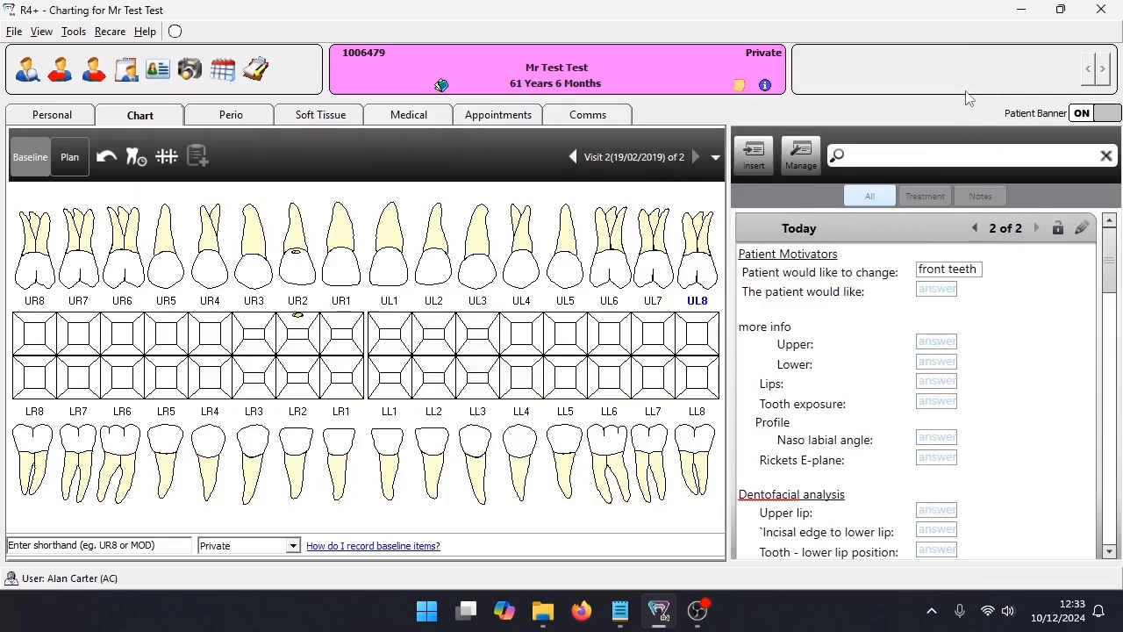
click(757, 156)
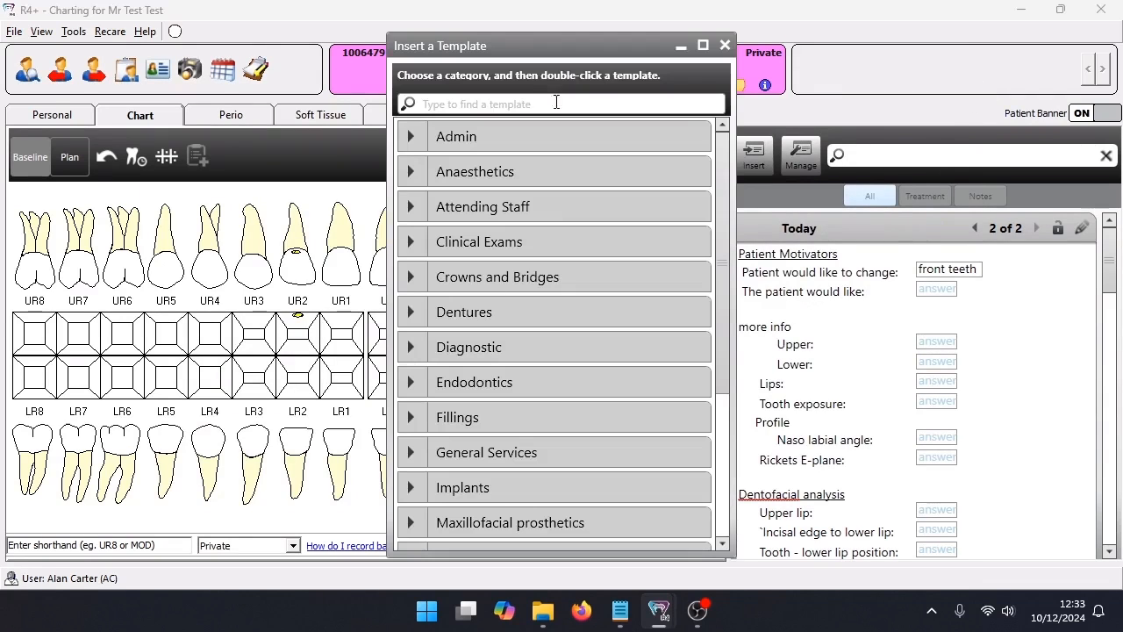
click(529, 102)
text(ac)
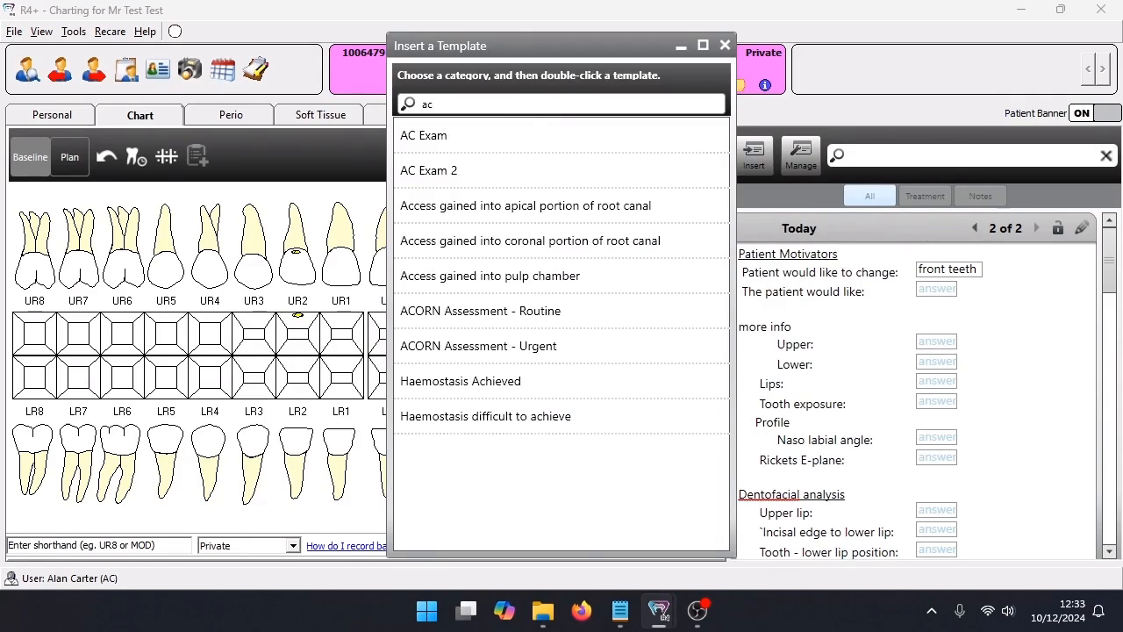
double_click(448, 172)
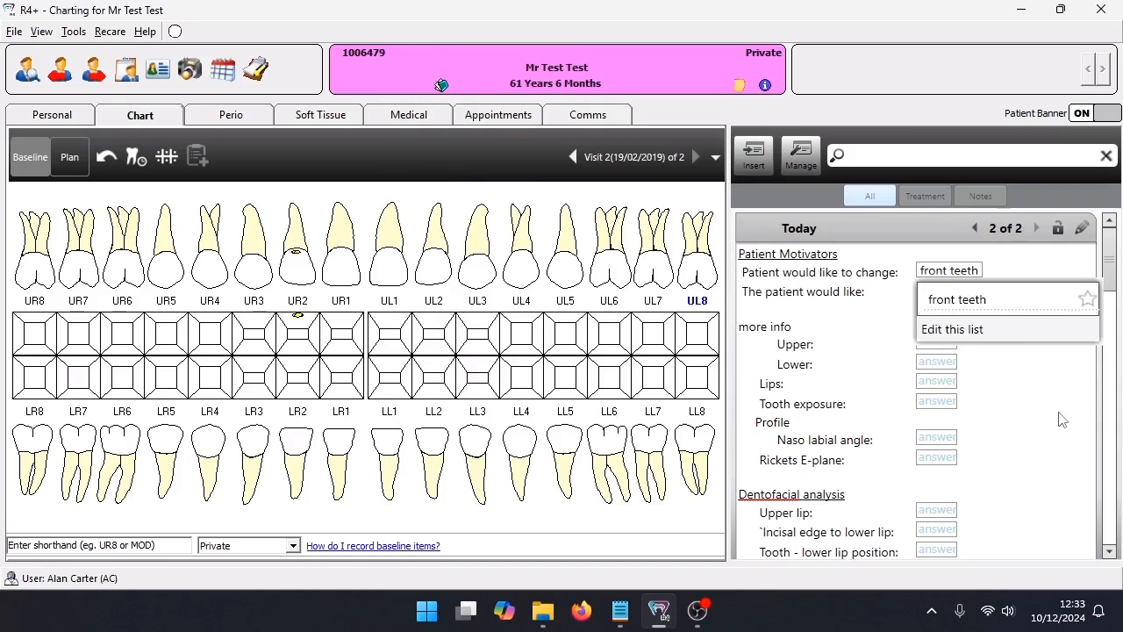
Begin a free-text entry after "CO:" in the inserted AC Exam 2 text, starting with "p"
scroll(1060, 417, down, 10)
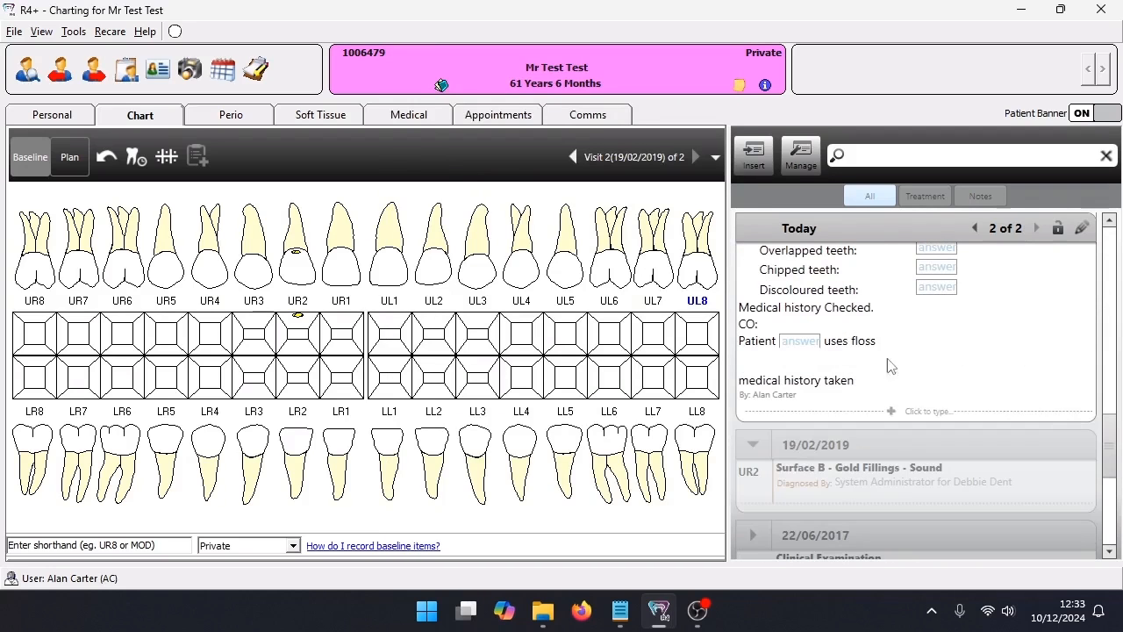
drag(876, 342, 739, 309)
click(777, 324)
text(p)
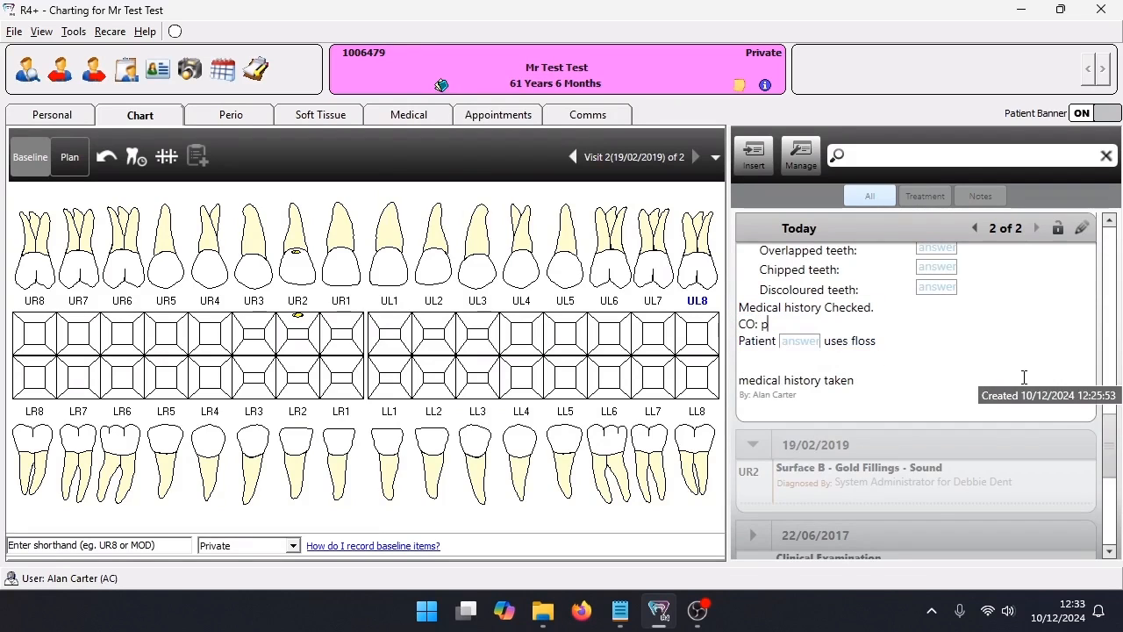